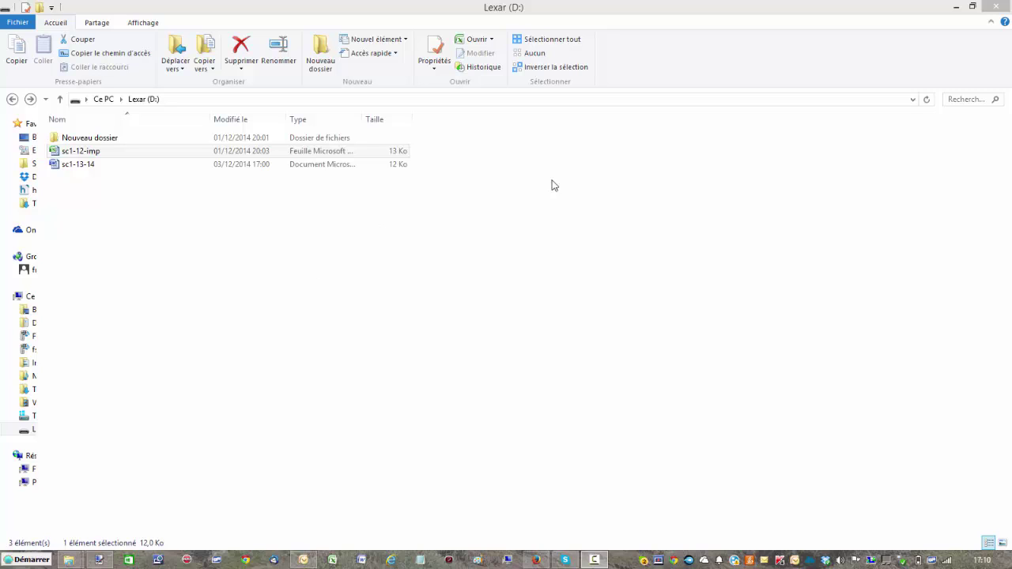
Step: Open the sc1-12-imp workbook from the Lexar (D:) drive in Excel
click(57, 154)
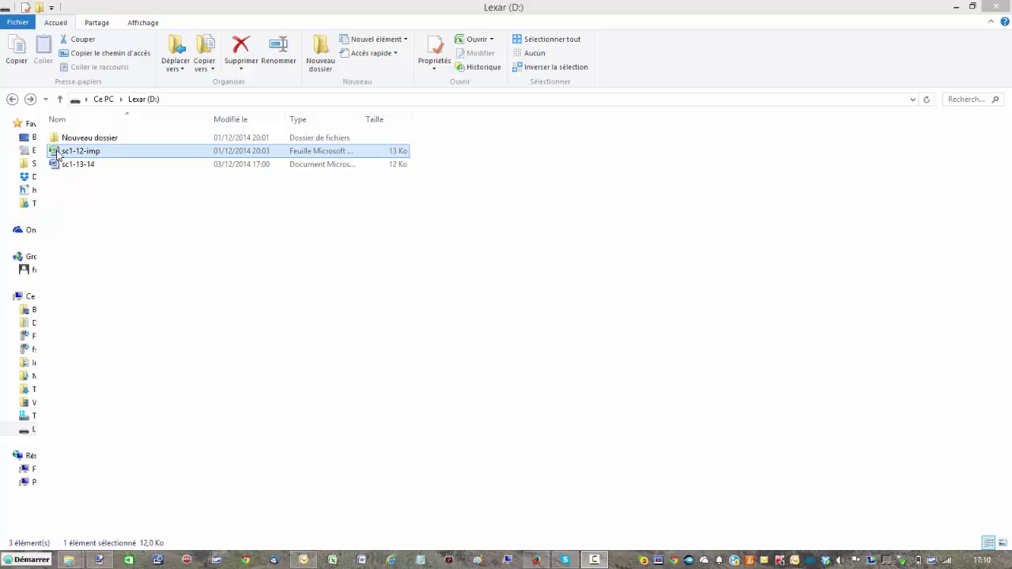
click(57, 155)
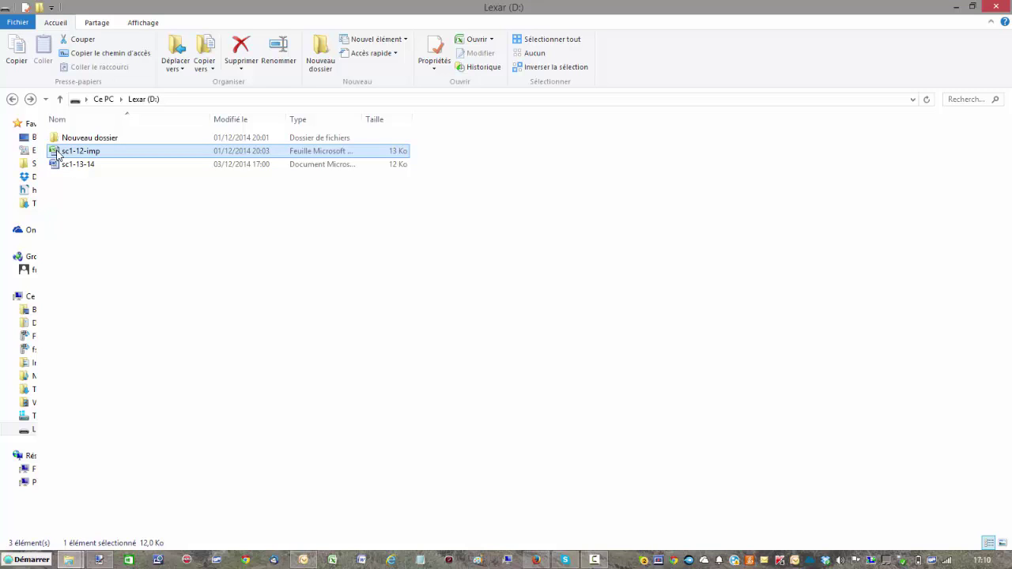
double_click(57, 154)
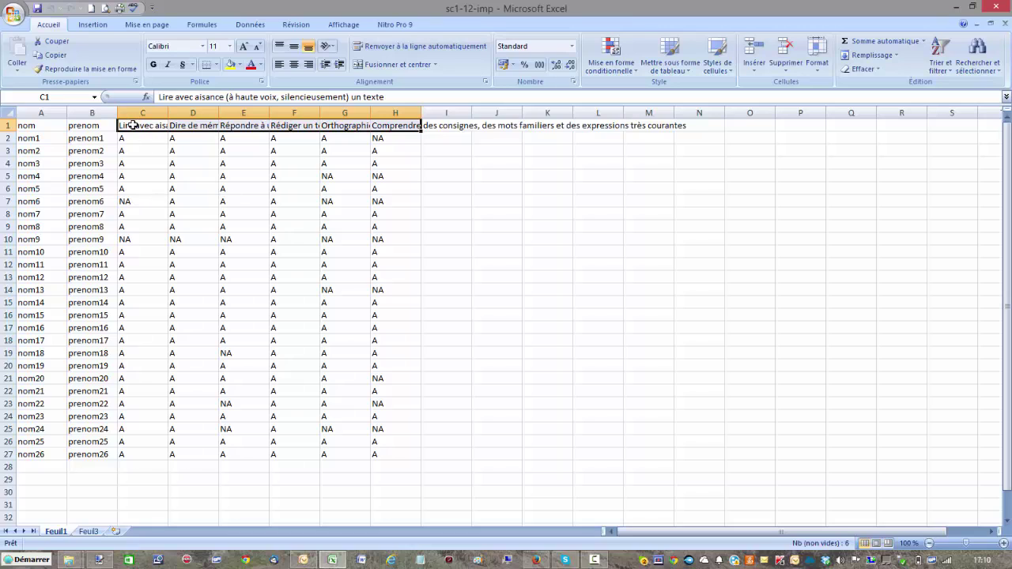
Step: Copy the skill headings C1:H1 from Feuil1 and paste them transposed into Feuil3 starting at cell A6
drag(131, 125, 385, 126)
right_click(387, 126)
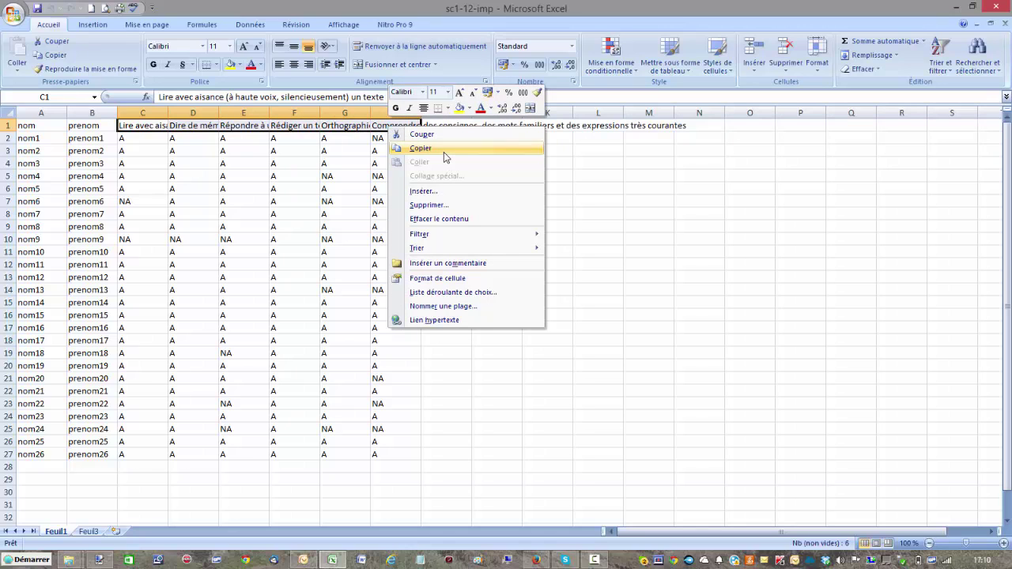
click(444, 150)
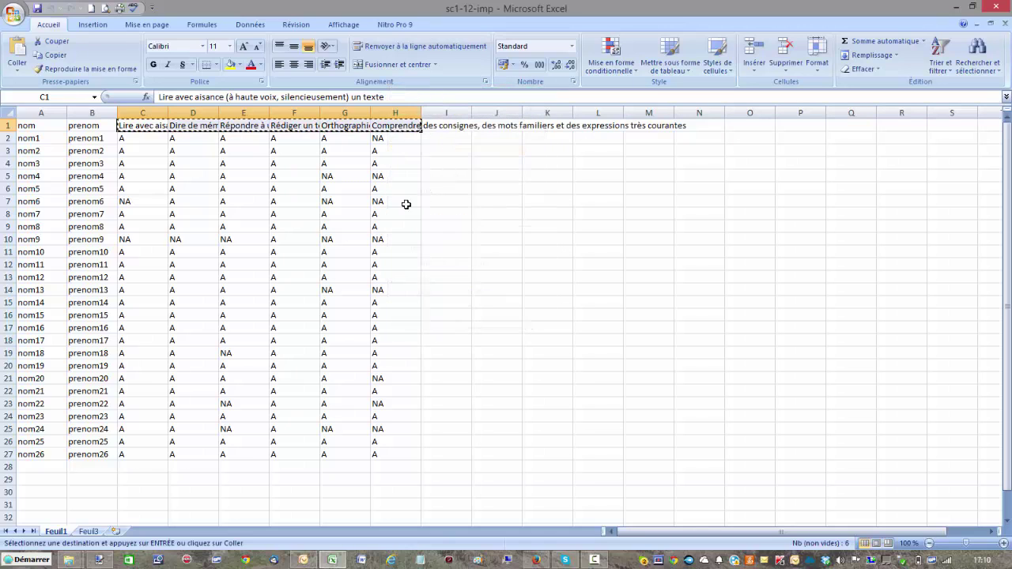
click(92, 532)
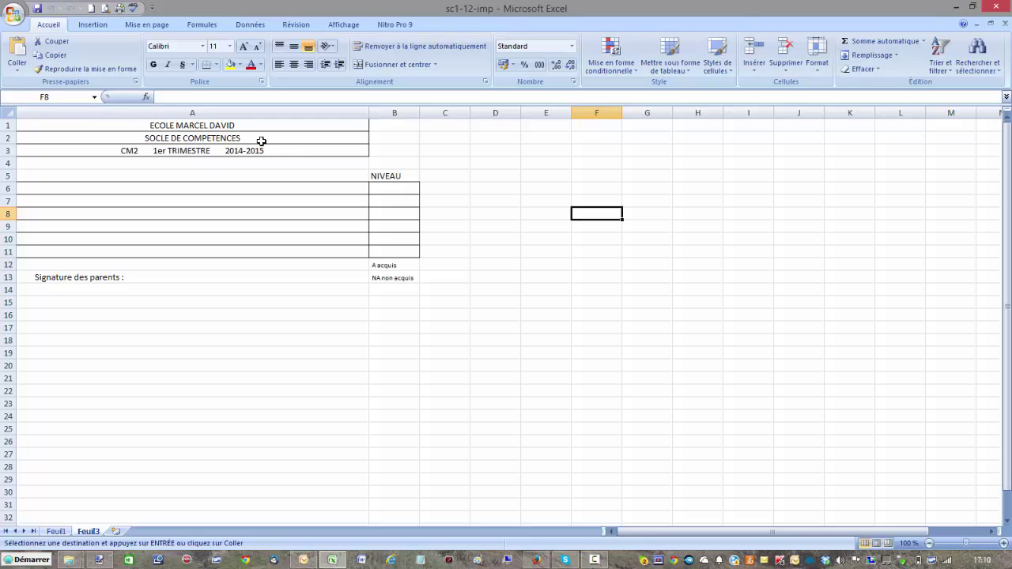
click(268, 189)
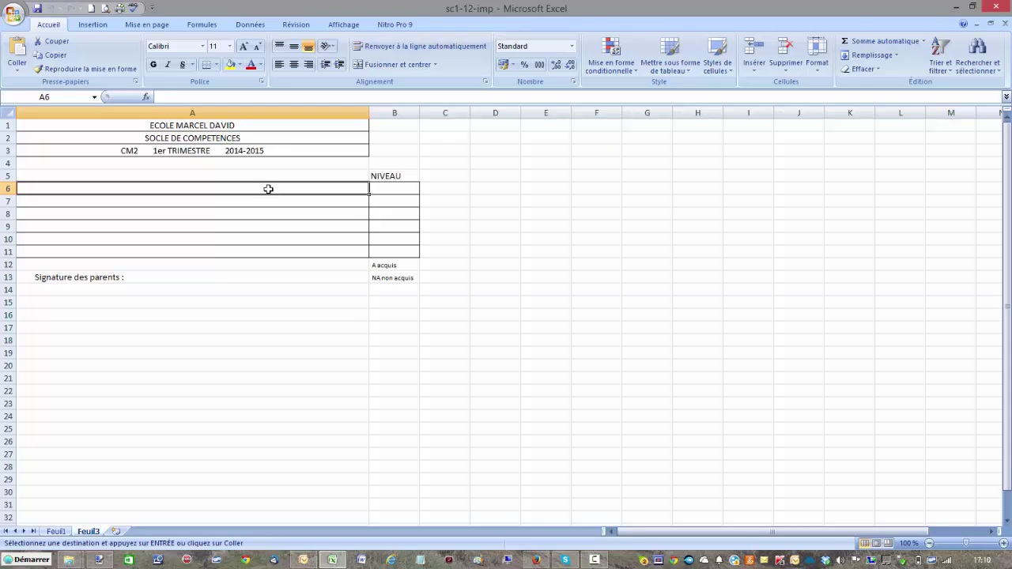
right_click(268, 189)
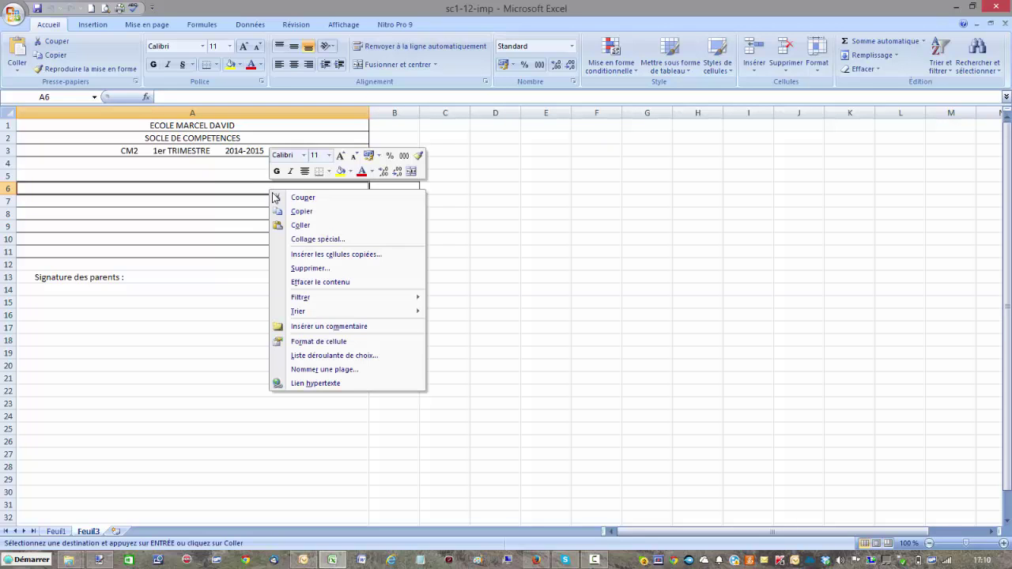
click(317, 240)
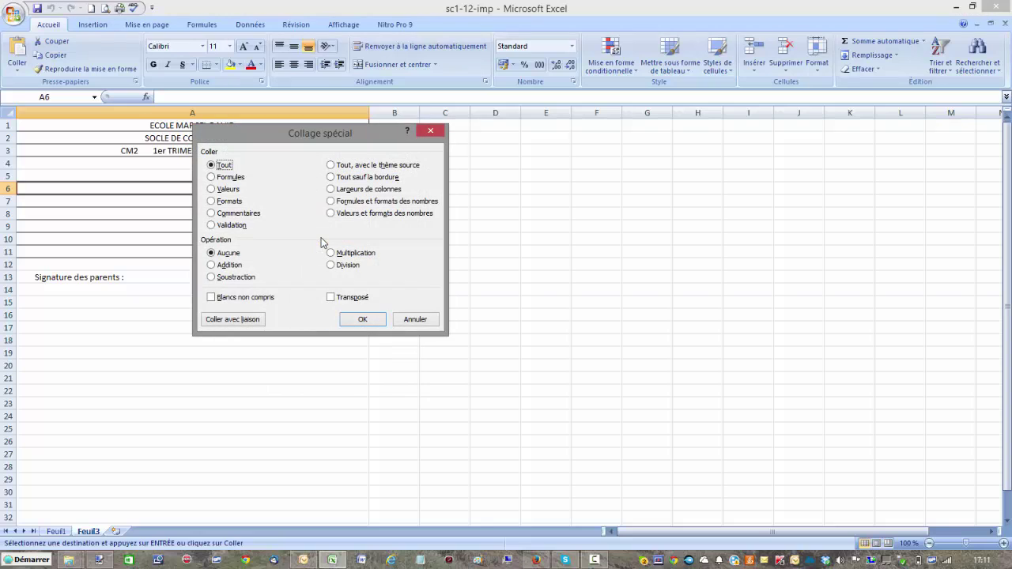
click(331, 297)
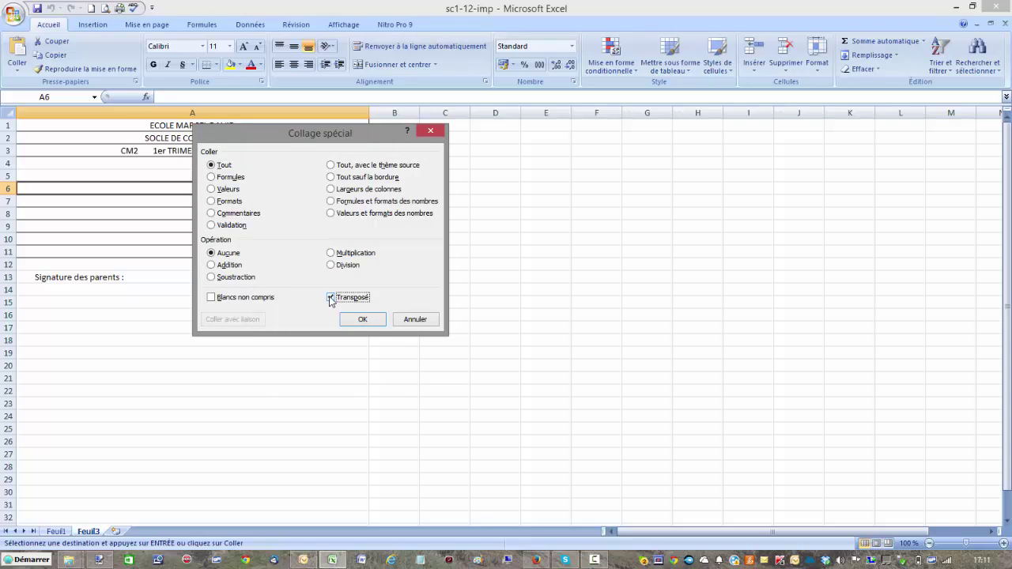
click(363, 319)
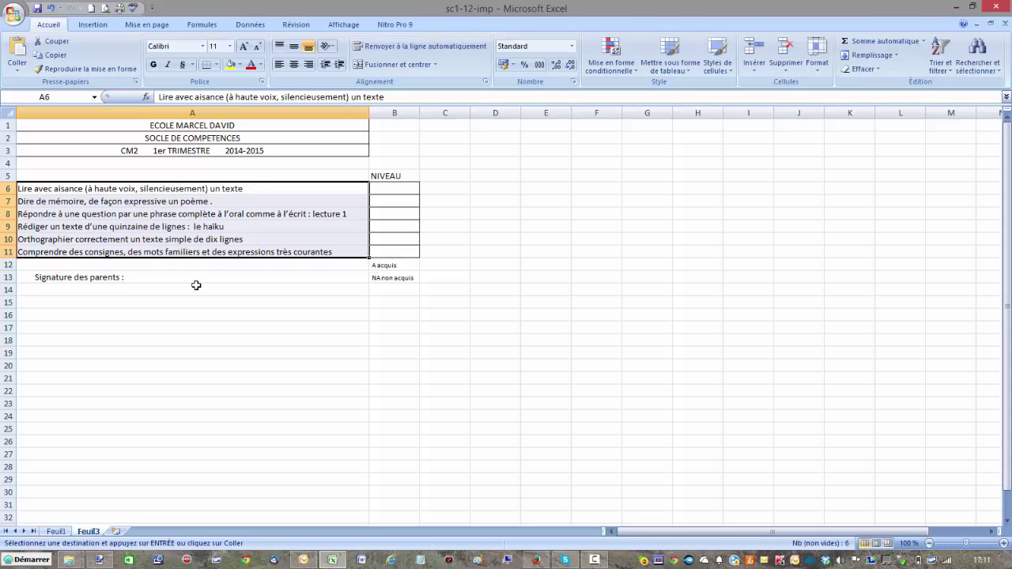
Step: Apply all borders to the pasted skill cells A6:A11
click(215, 66)
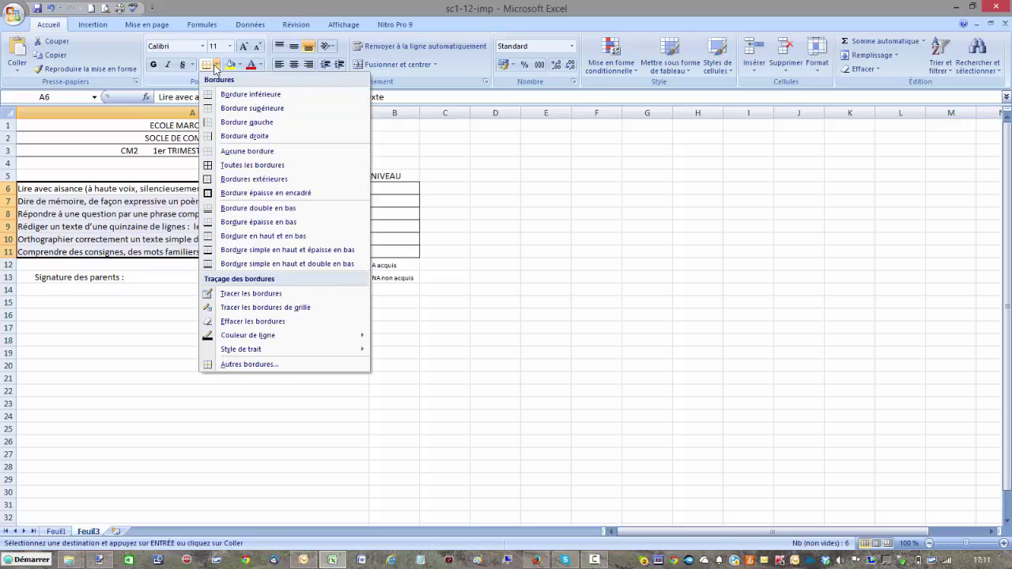
click(230, 168)
click(600, 304)
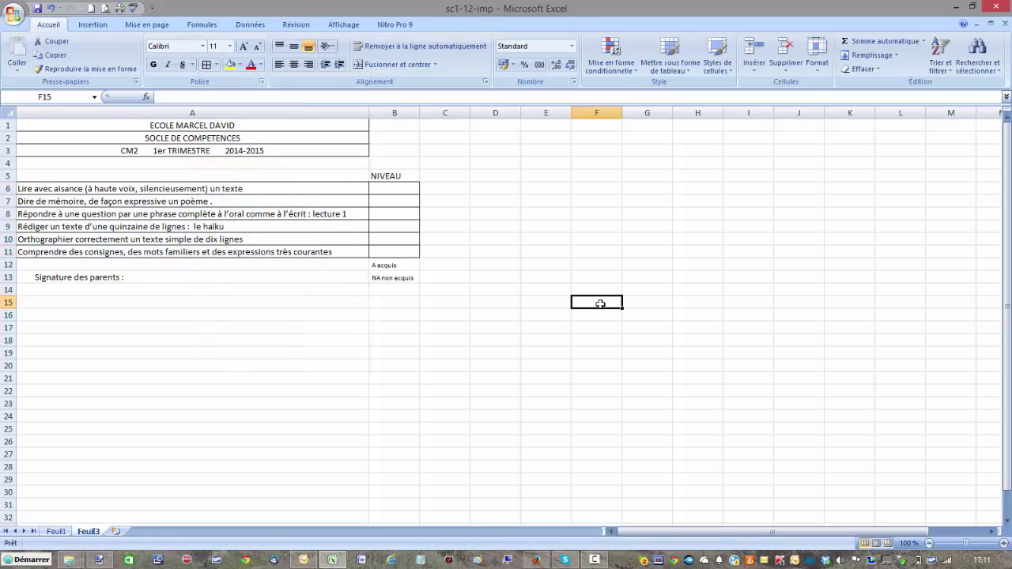
Step: Copy the complete report form, range A1:B15, on Feuil3
click(171, 127)
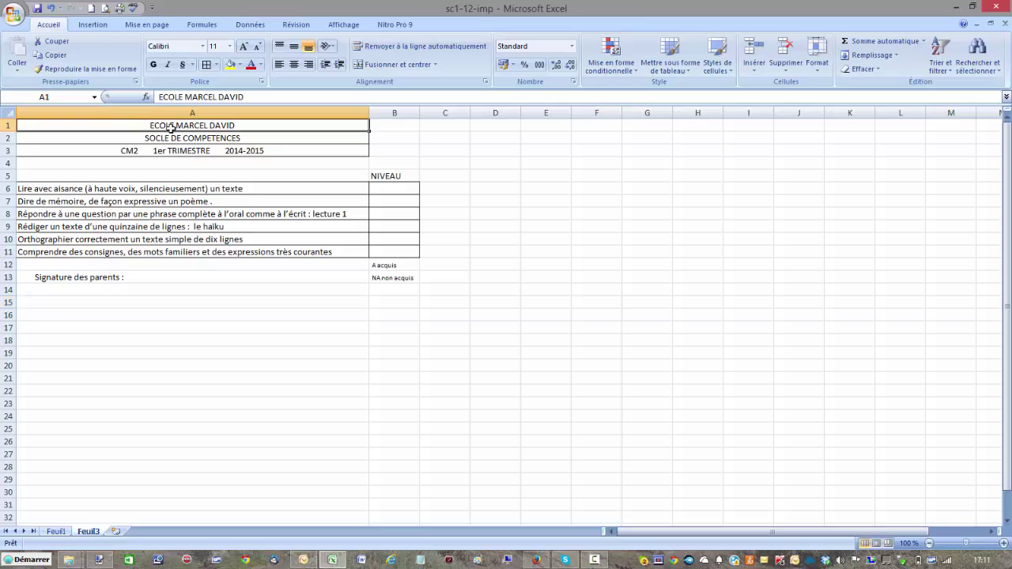
drag(171, 127, 403, 299)
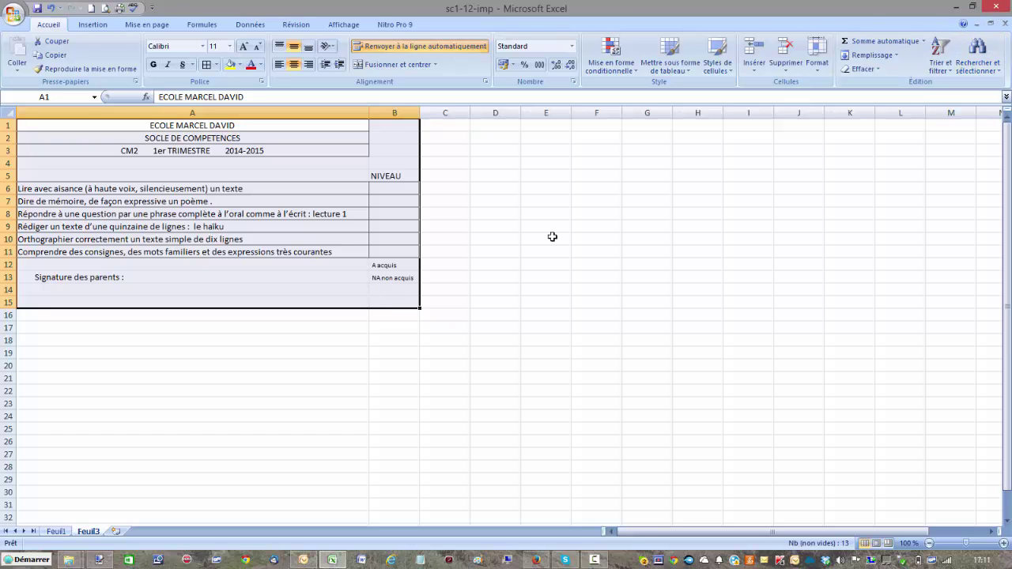
right_click(342, 230)
click(389, 254)
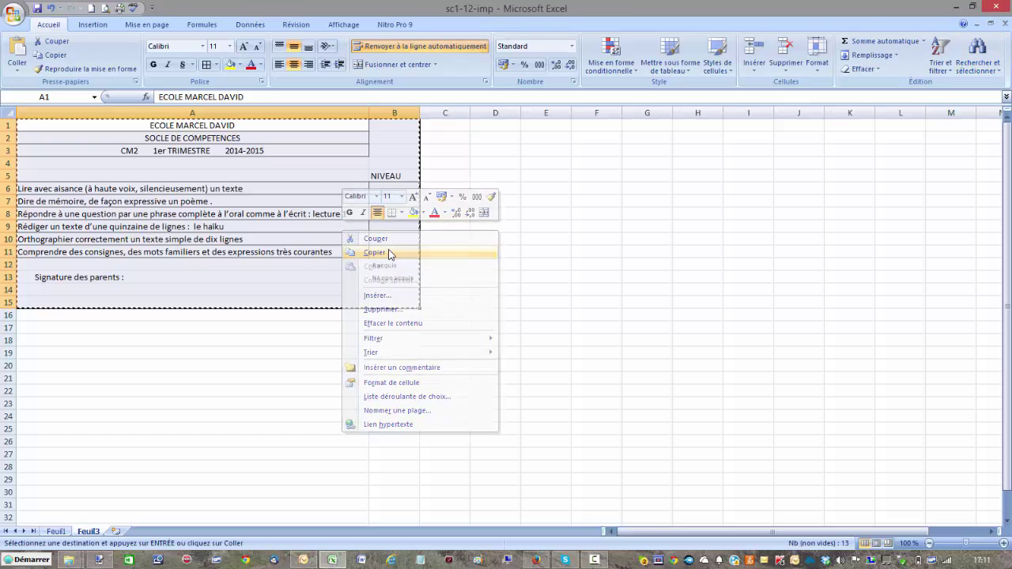
Step: Close the sc1-12-imp workbook and save its changes
mouse_move(1007, 12)
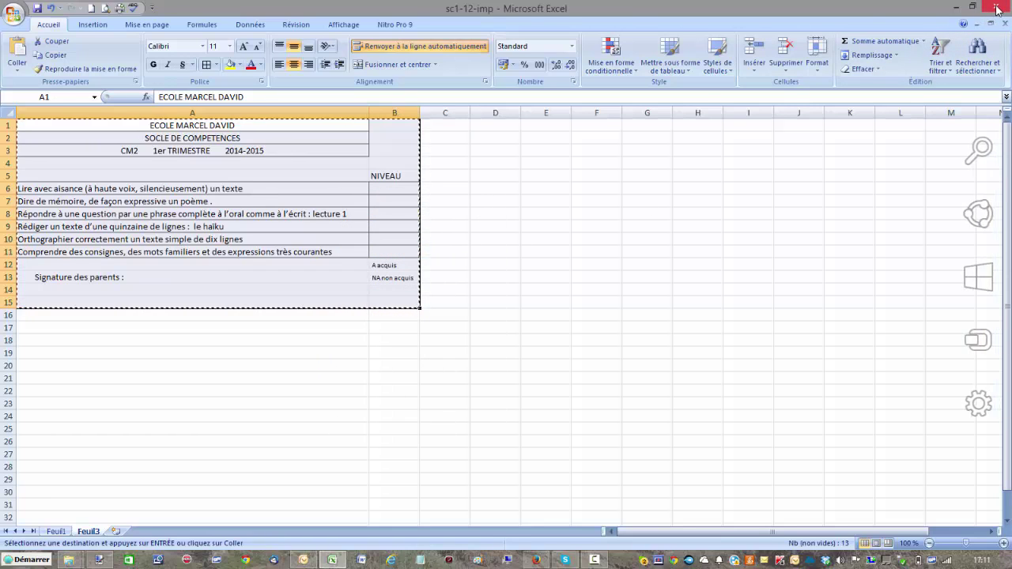
click(997, 8)
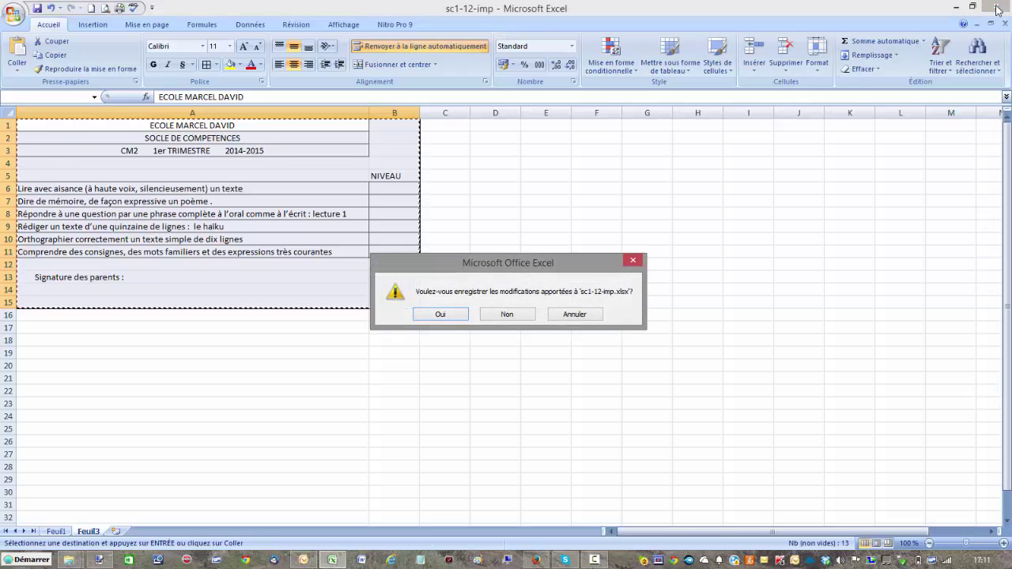
click(434, 316)
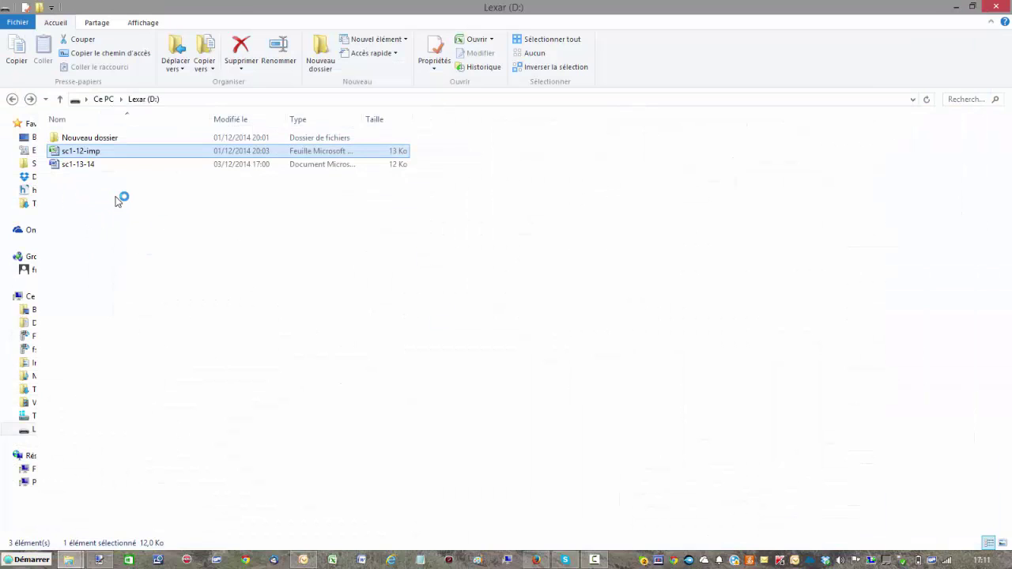
Step: Open the sc1-13-14 document in Word and paste the copied report form onto the blank page
click(59, 169)
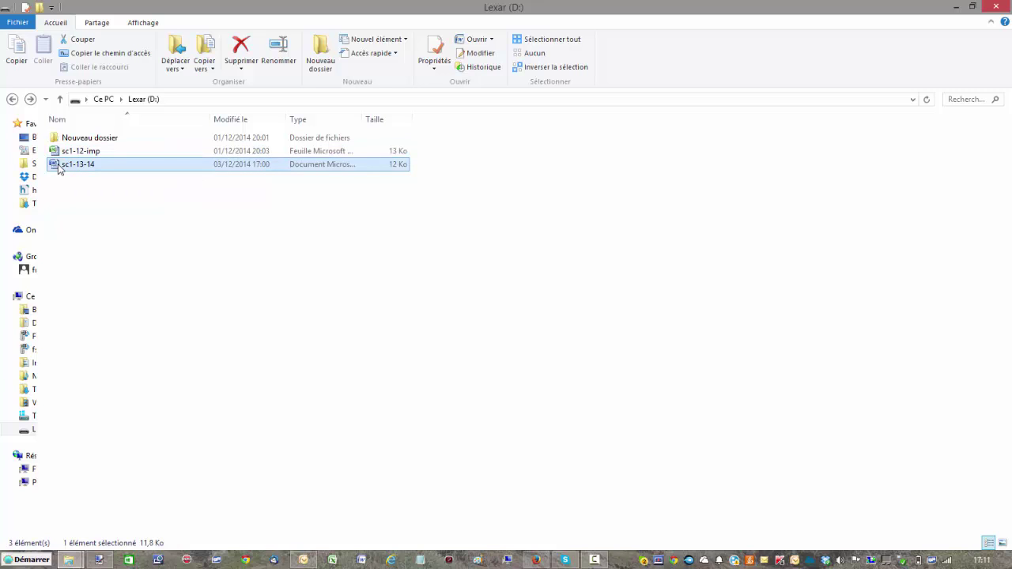
double_click(60, 169)
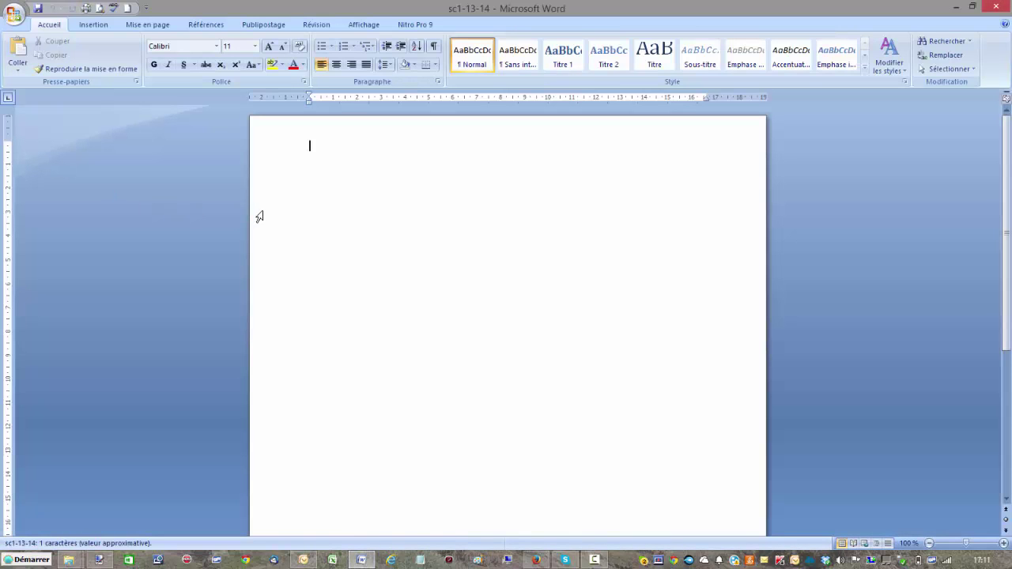
right_click(332, 168)
click(360, 205)
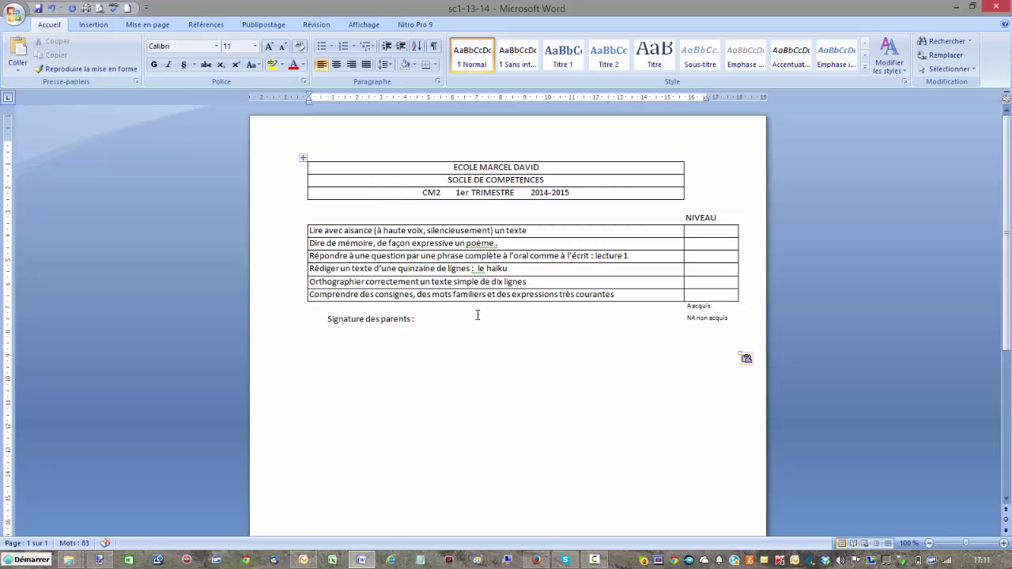
Step: Start the step-by-step mail merge wizard for letters using the current document, and advance to the recipient selection stage
click(264, 25)
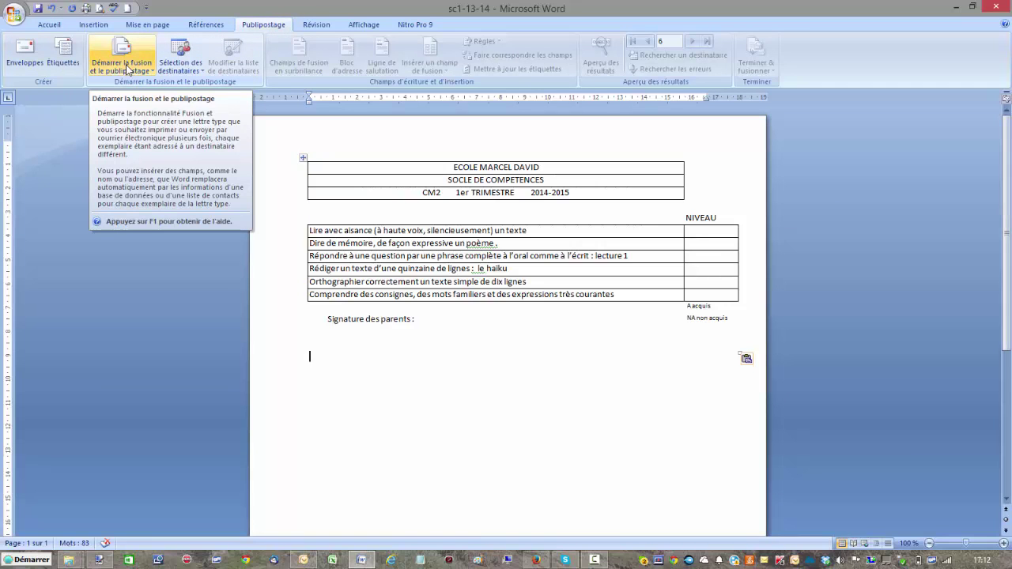
click(127, 69)
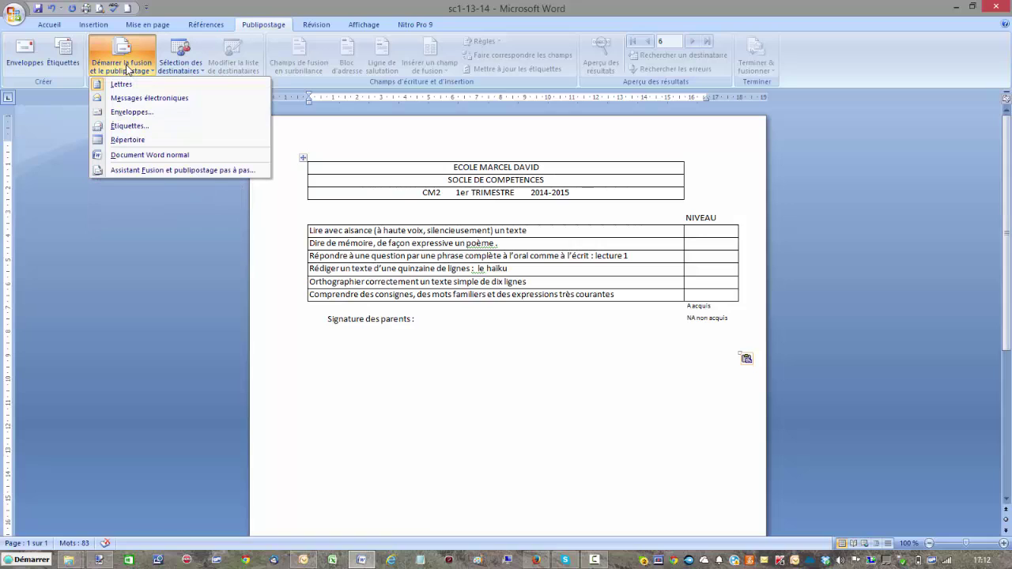
click(158, 170)
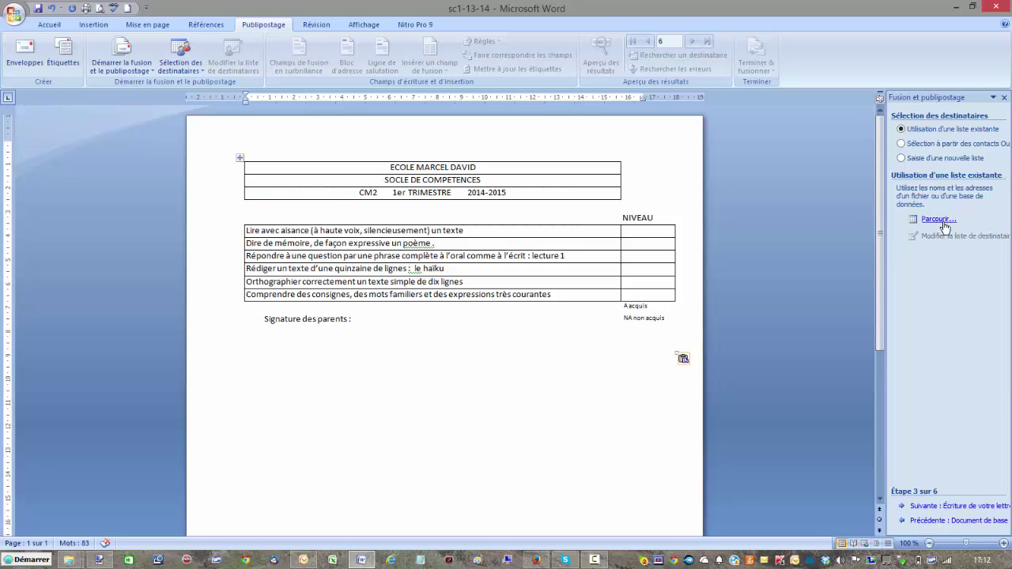
click(922, 522)
click(922, 522)
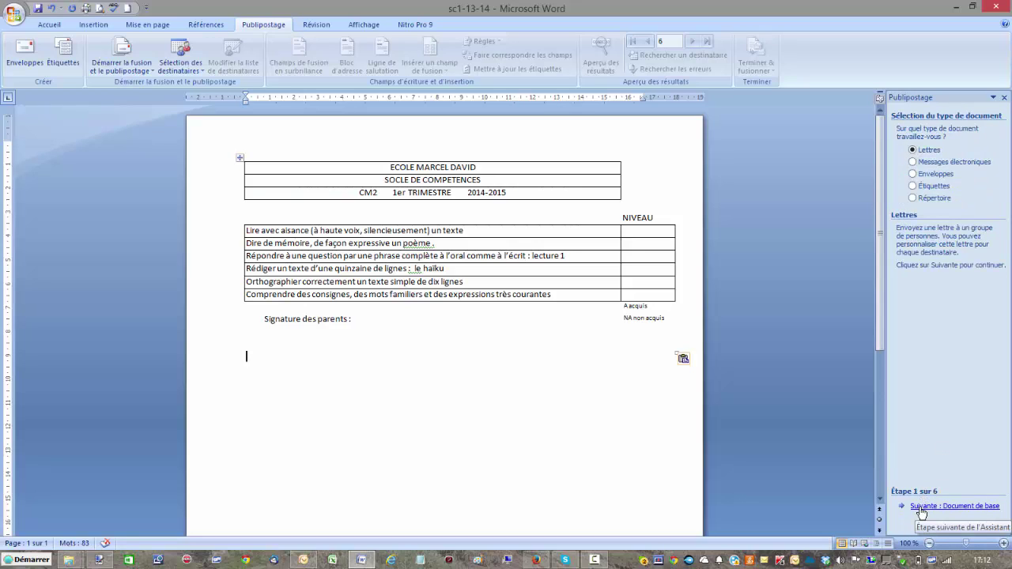
click(921, 507)
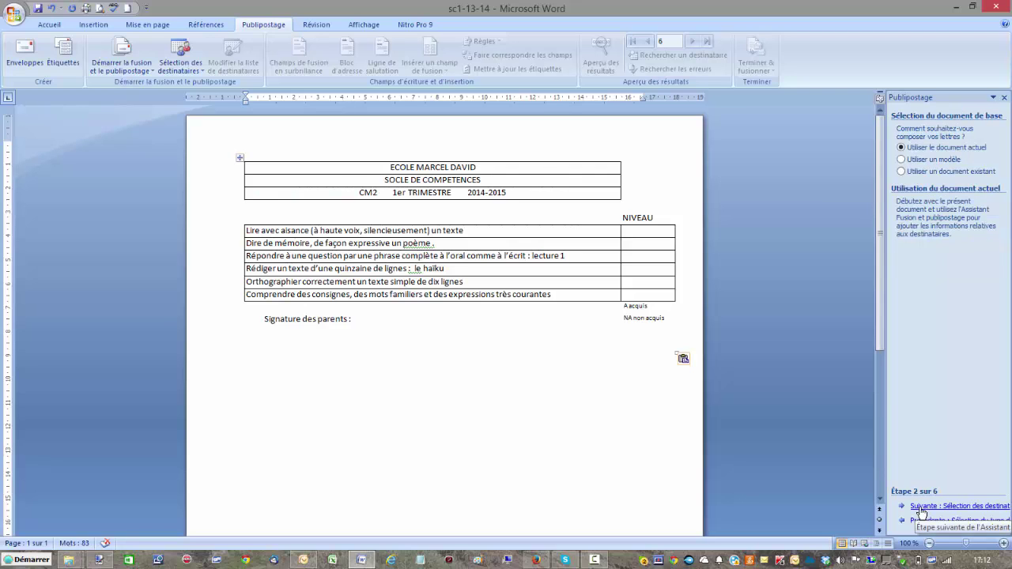
click(921, 508)
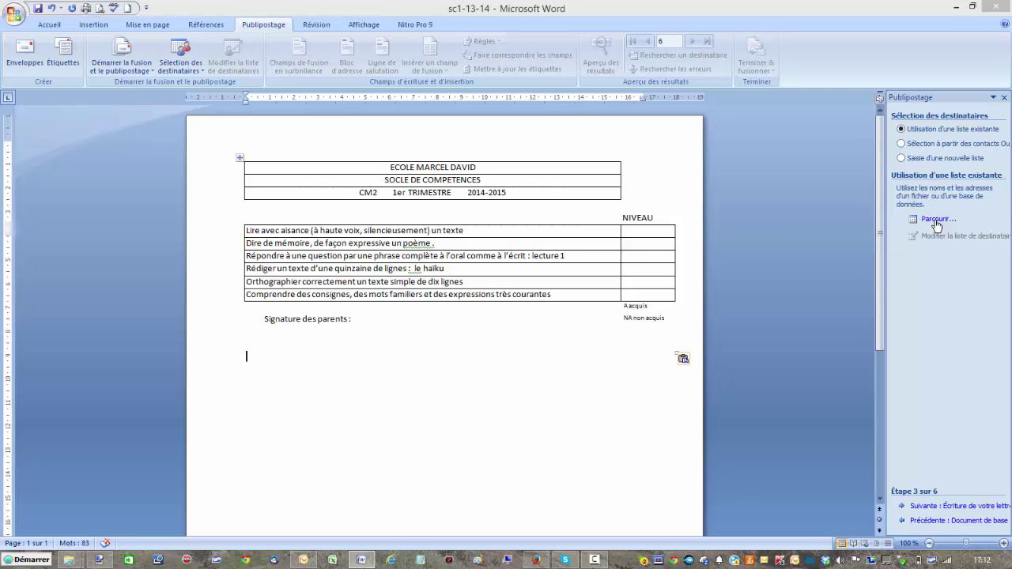
Step: Use the Feuil1$ table of sc1-12-imp on Lexar (D:) as the existing recipient list, keeping all recipients and first-row column headers
click(935, 220)
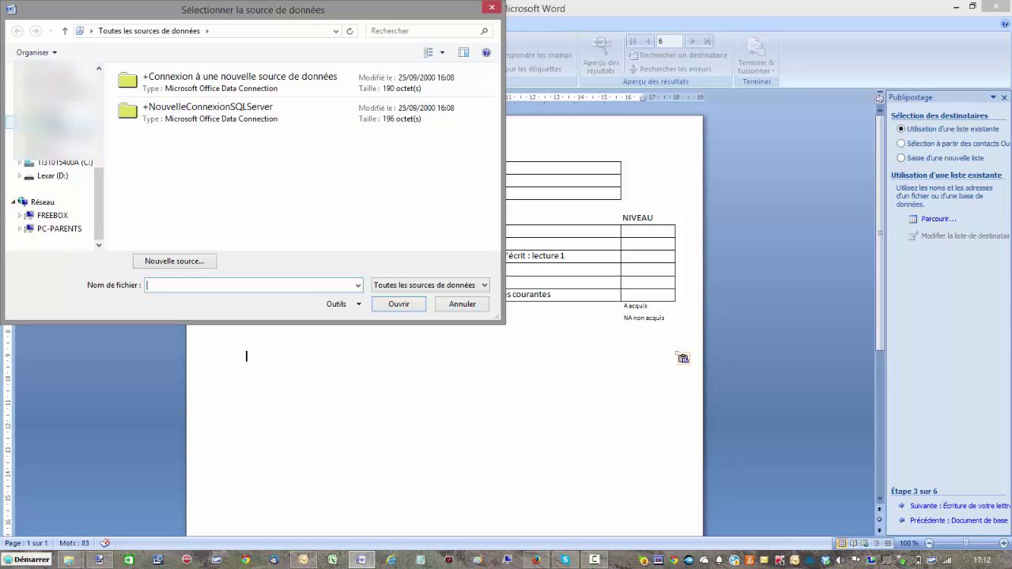
click(52, 175)
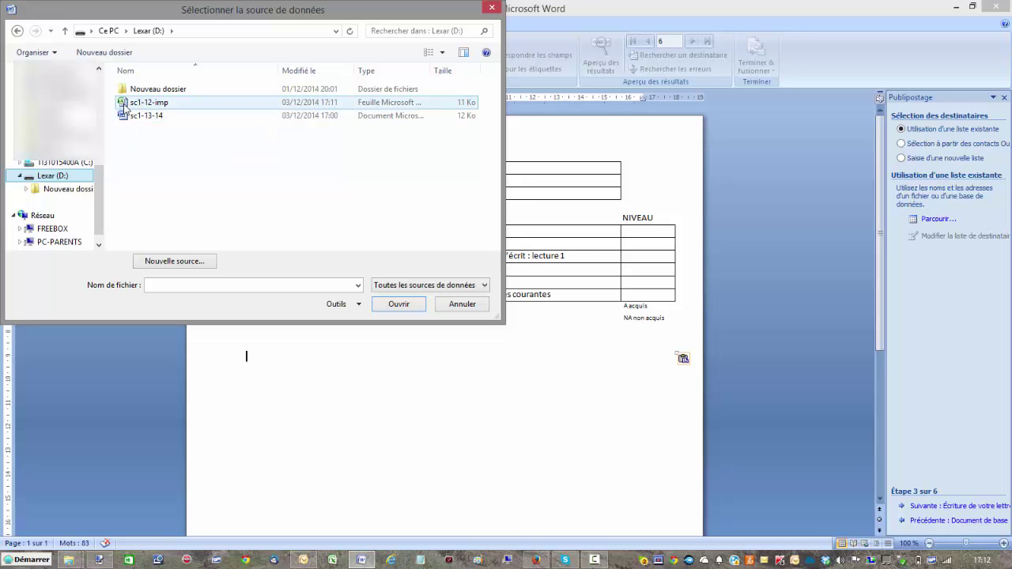
double_click(124, 104)
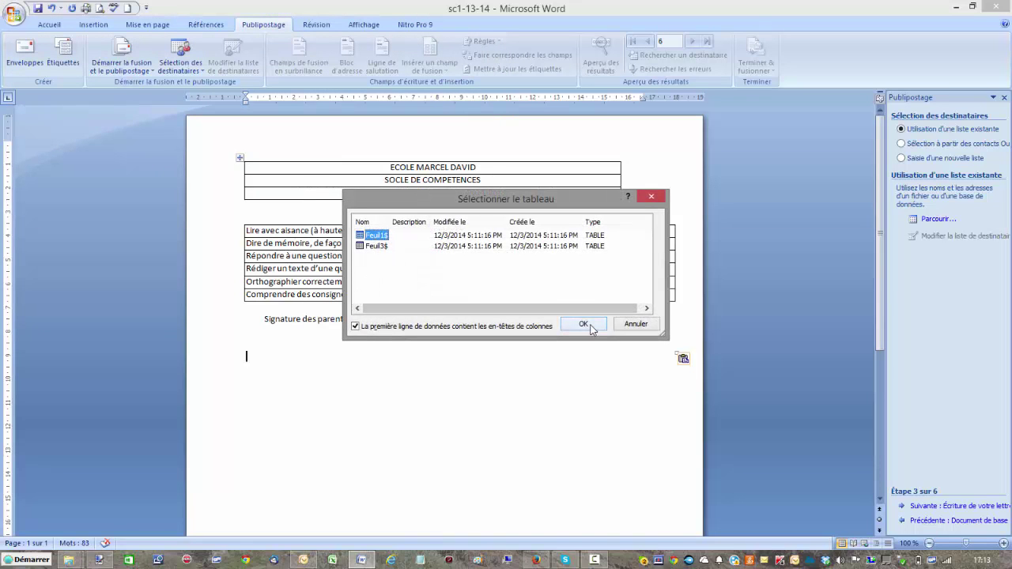
click(584, 325)
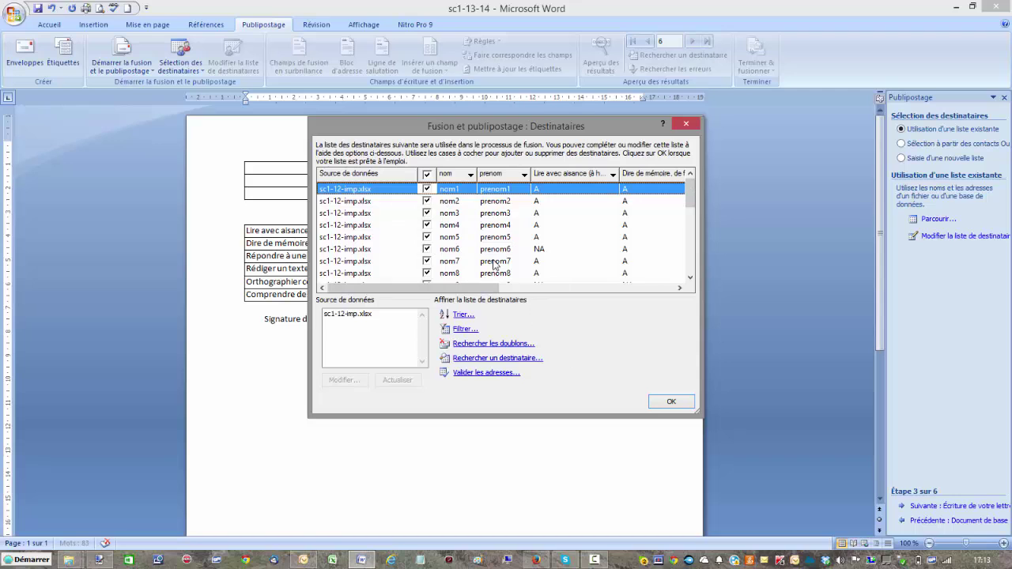
click(673, 401)
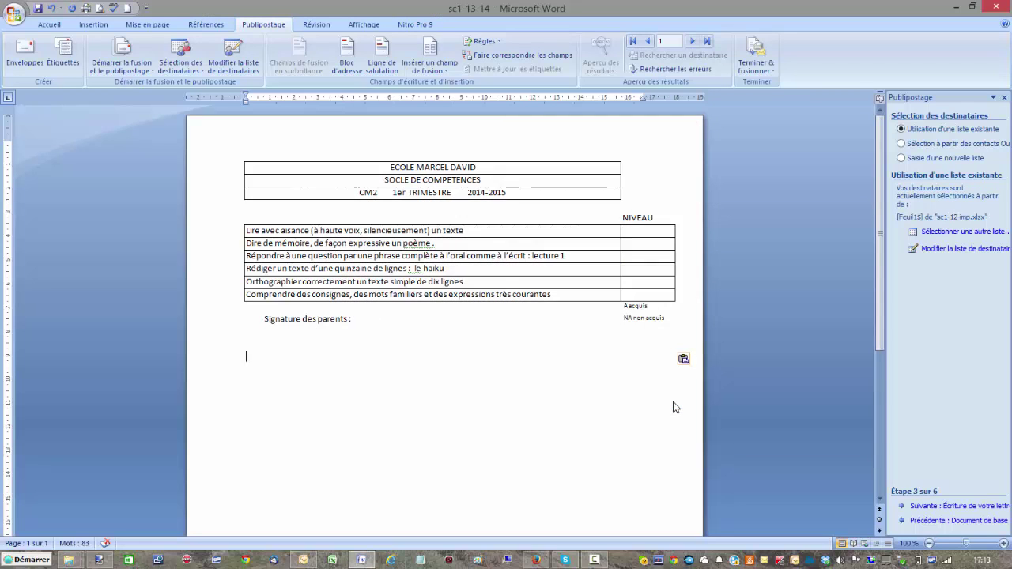
Step: Add an extra line in the empty table row below the CM2 1er TRIMESTRE heading
click(338, 211)
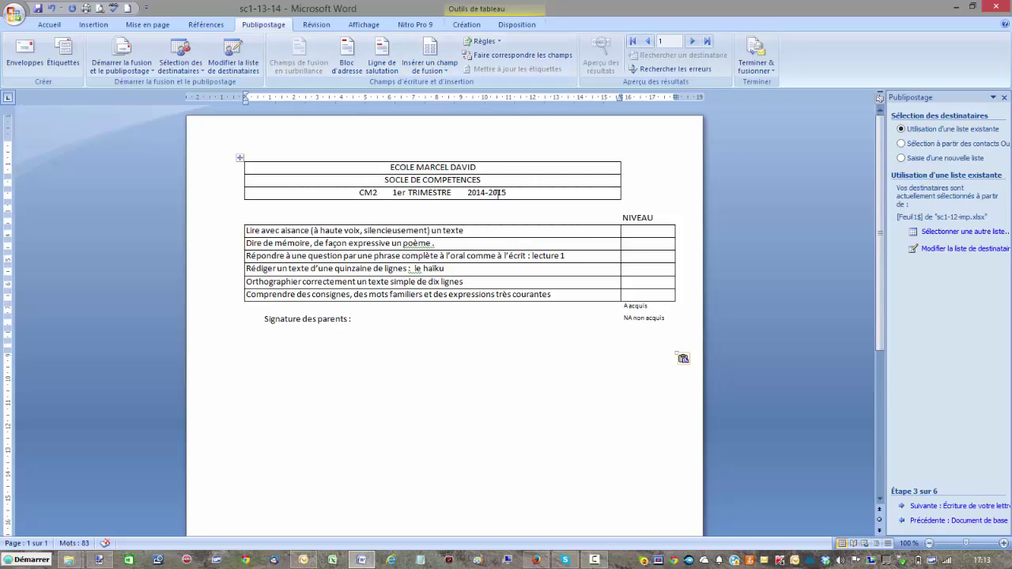
key(Return)
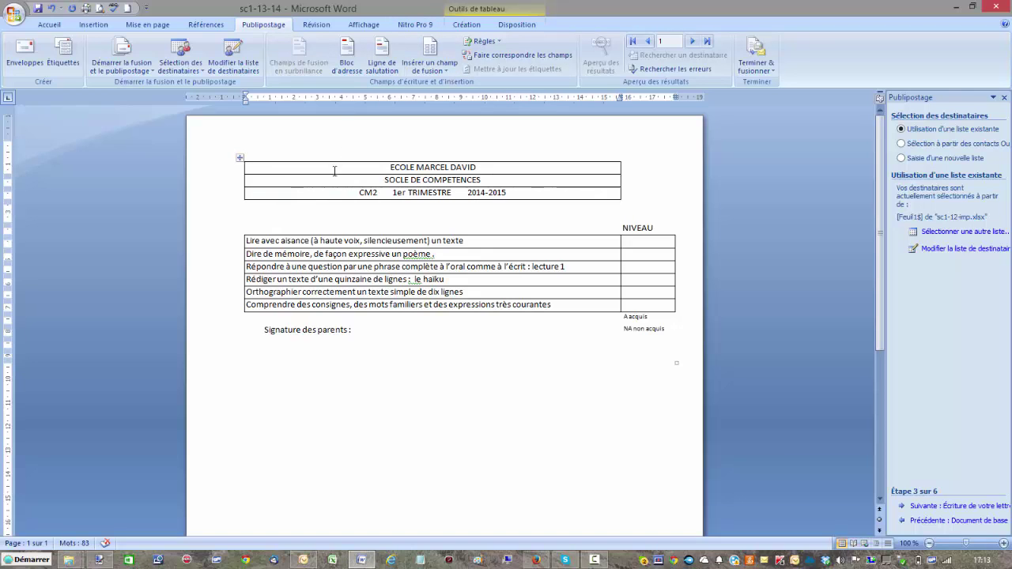
Step: Insert the prenom and nom merge fields, separated by a space, on the blank line below the CM2 1er TRIMESTRE heading
click(441, 70)
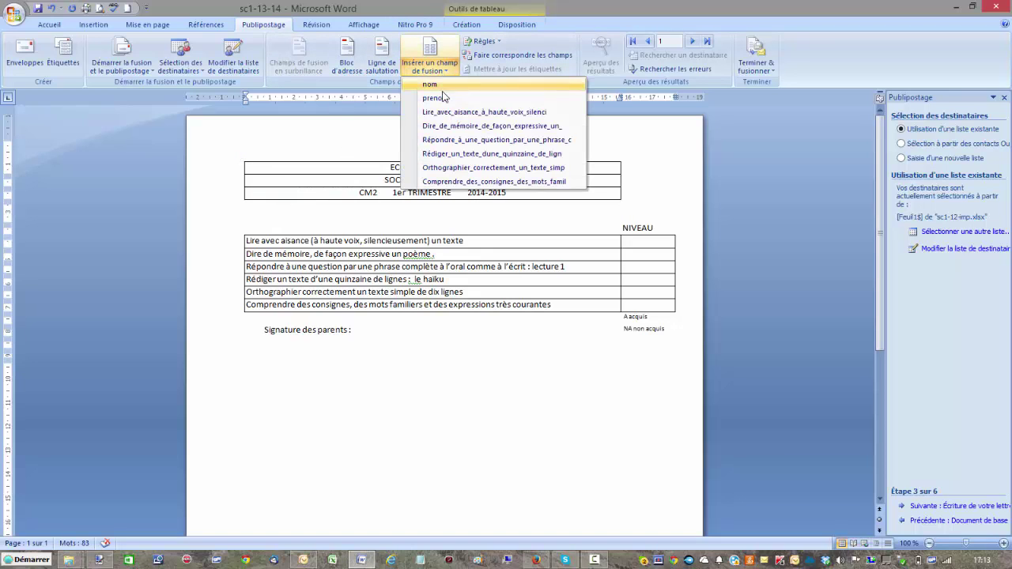
click(440, 99)
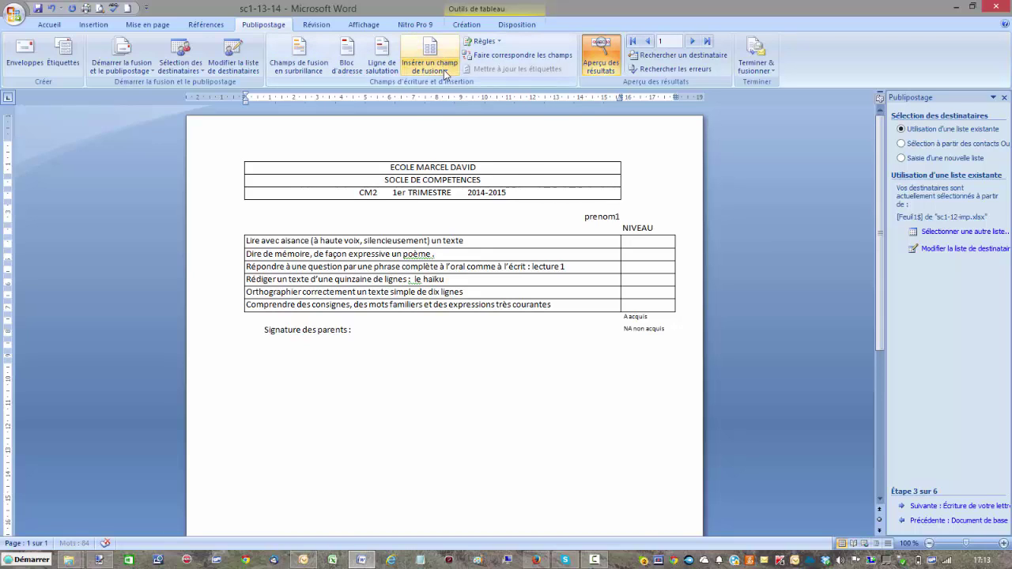
click(444, 71)
click(442, 83)
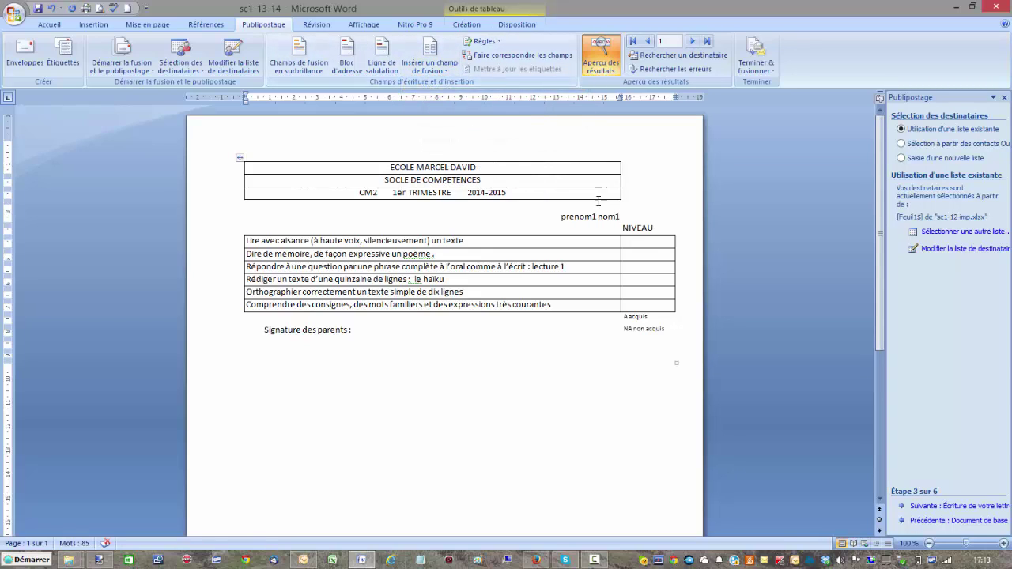
Step: Insert the Lire_avec_aisance, Dire_de_mémoire and Répondre_à_une_question merge fields in the NIVEAU cells of the first three skill rows
click(641, 241)
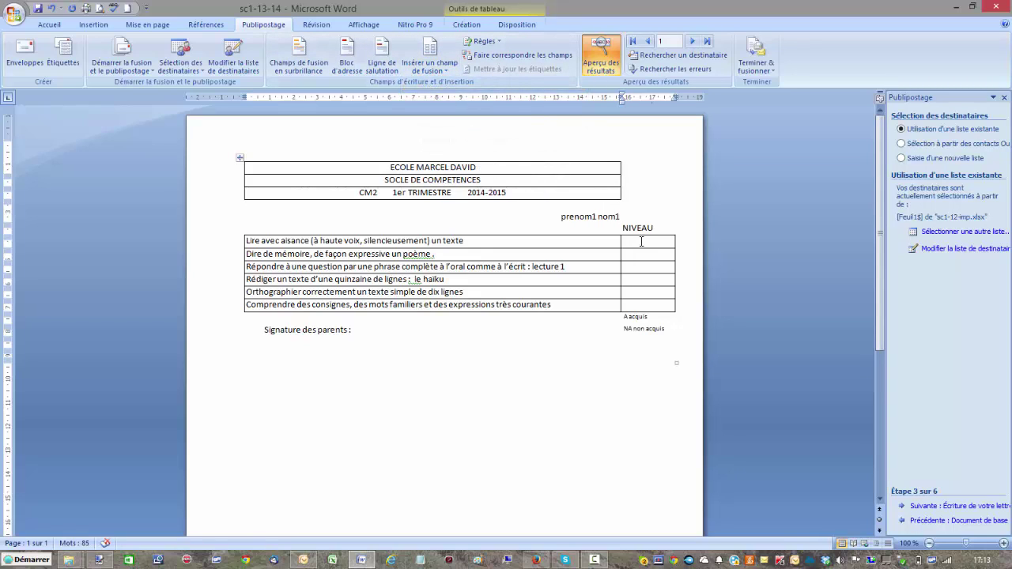
click(447, 74)
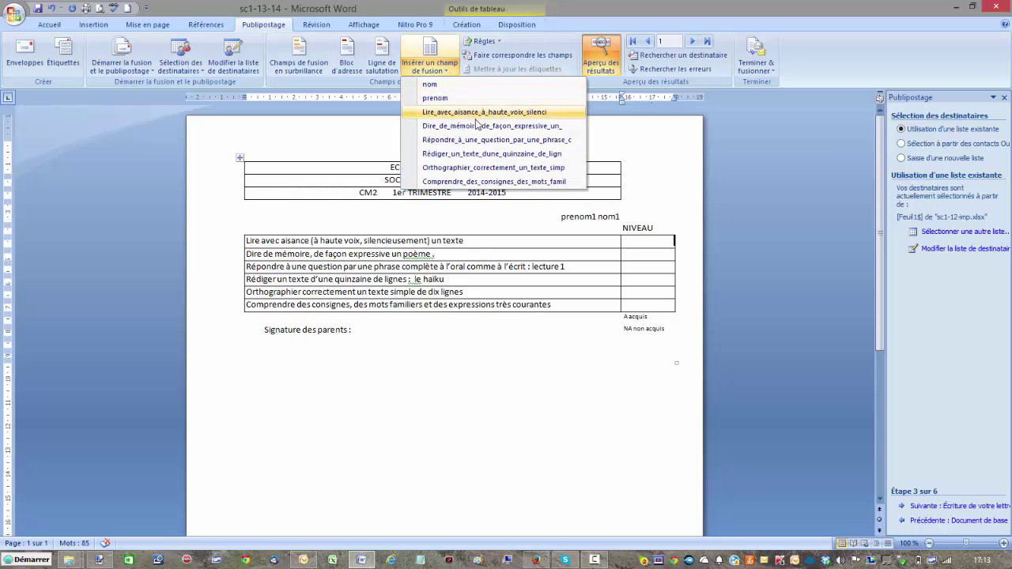
click(478, 112)
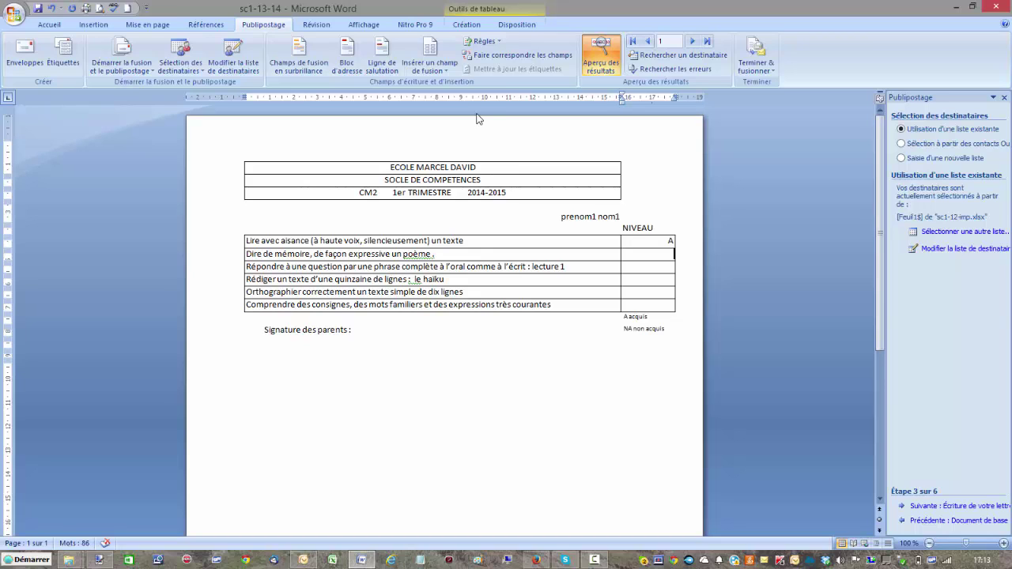
click(450, 74)
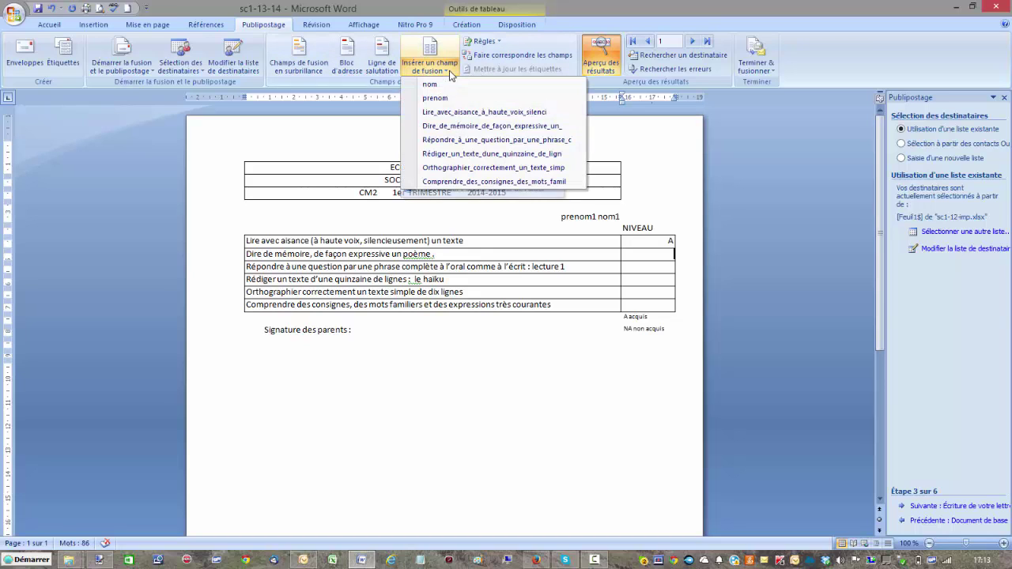
click(456, 127)
key(Down)
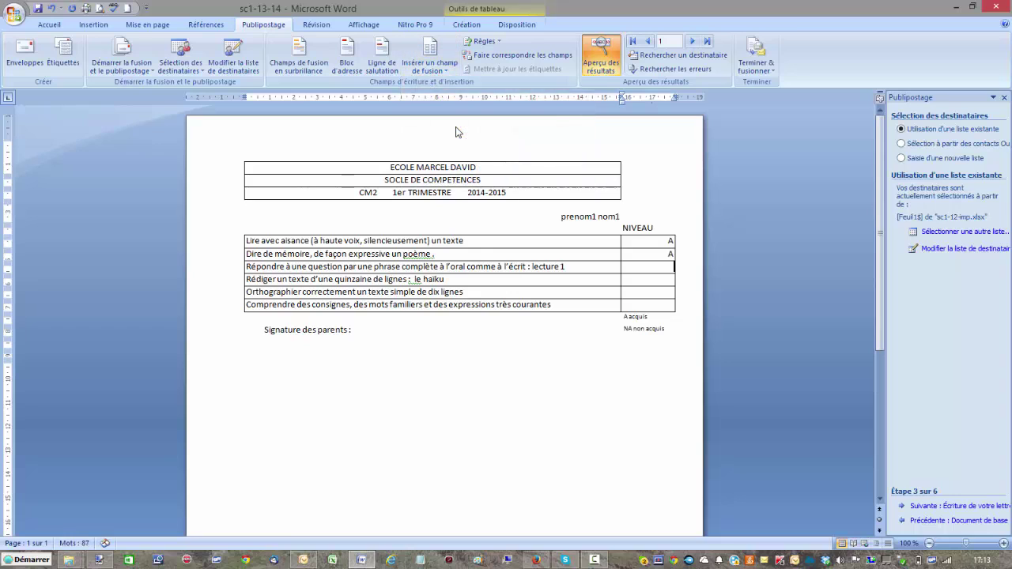
click(450, 71)
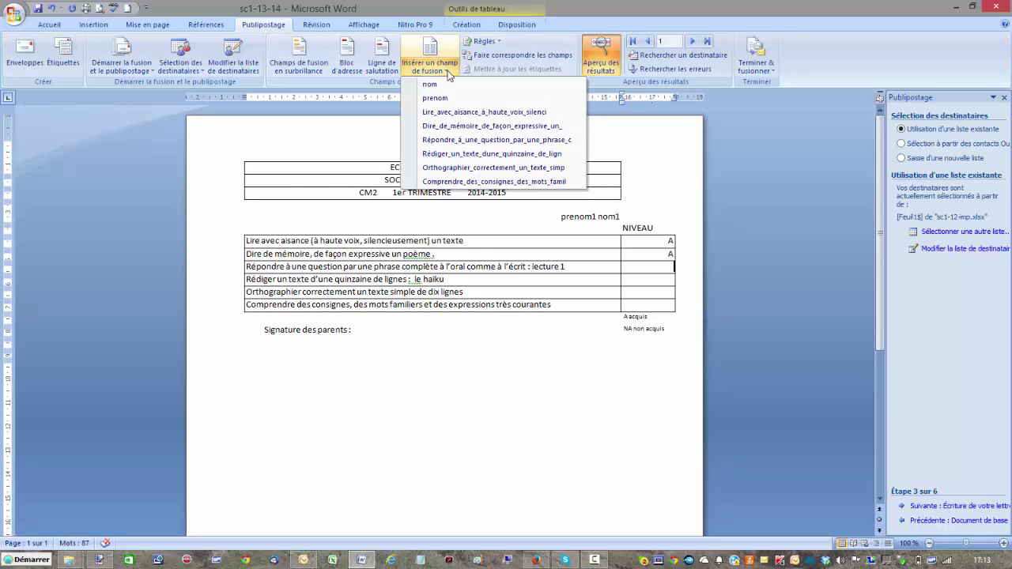
click(459, 140)
key(Down)
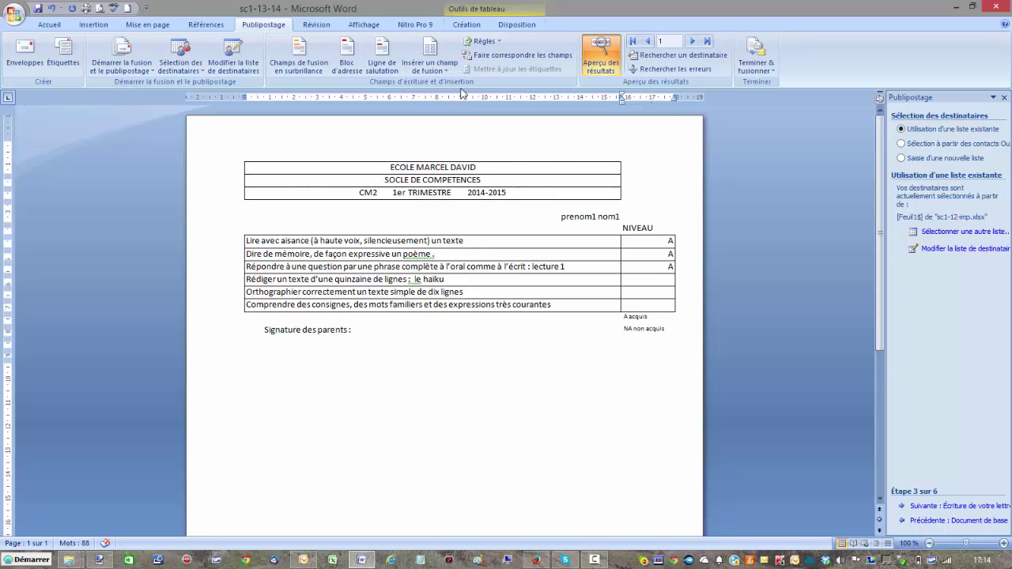
Step: Insert the Rédiger_un_texte, Orthographier_correctement and Comprendre_des_consignes merge fields in the NIVEAU cells of the last three skill rows
click(451, 72)
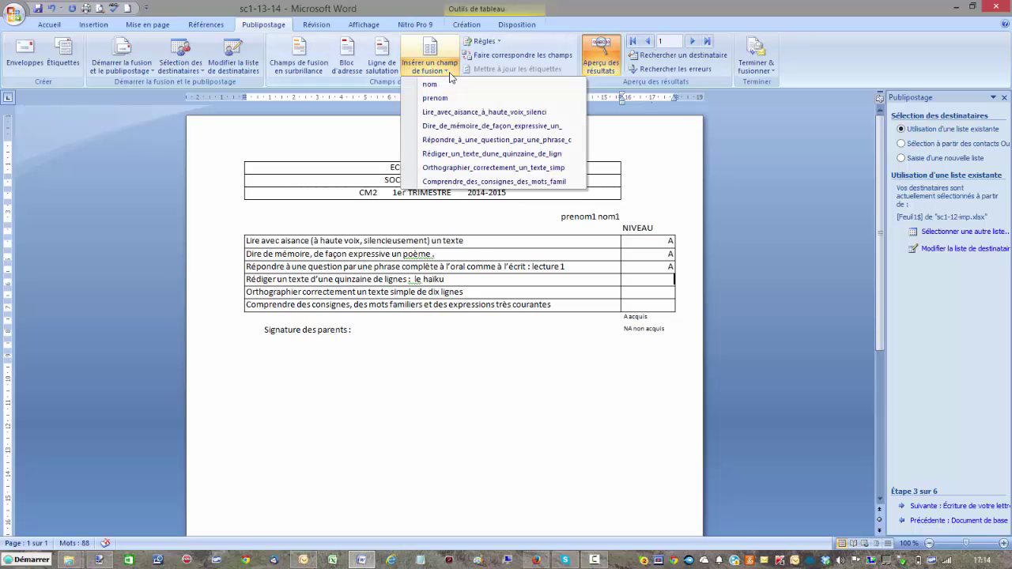
click(456, 154)
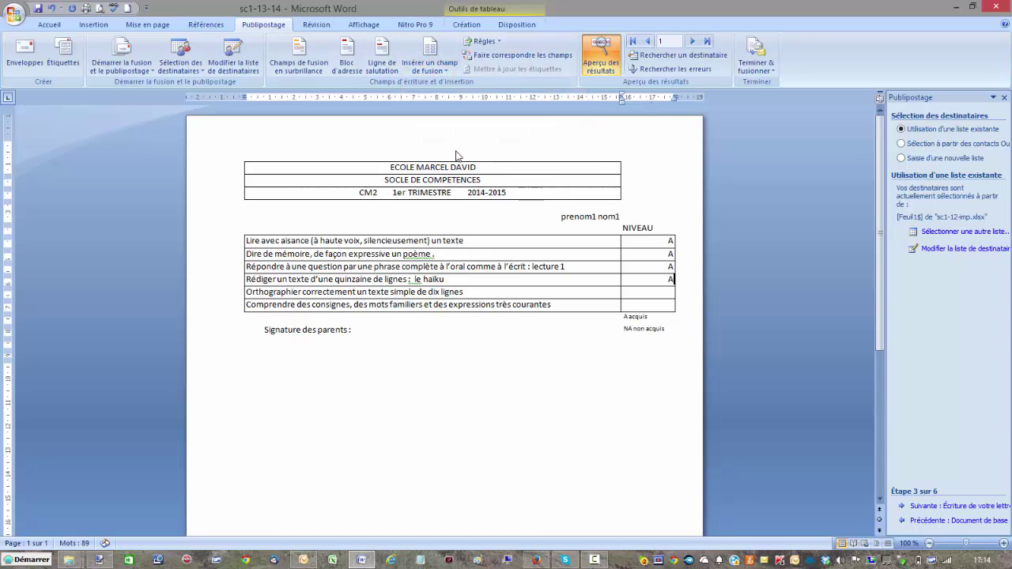
click(451, 71)
click(455, 168)
click(448, 73)
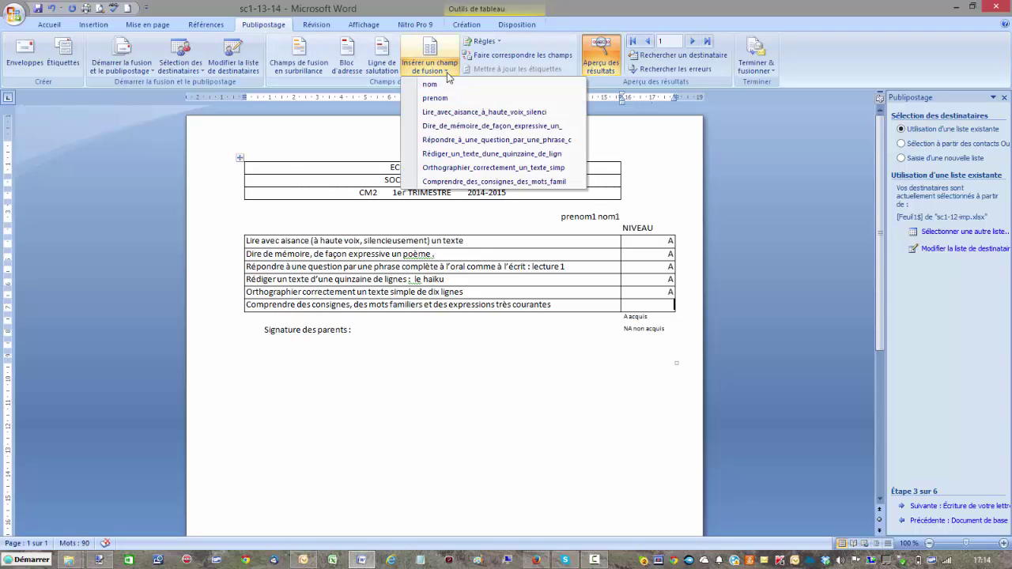
click(466, 182)
click(471, 340)
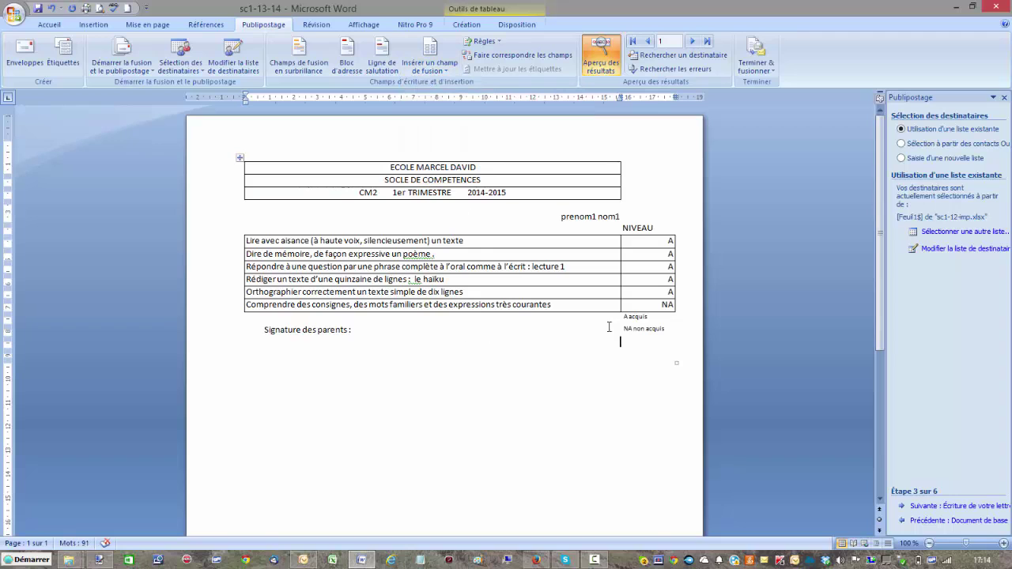
Step: Advance the mail merge wizard from recipient selection through letter writing and preview to the final merge stage
click(958, 507)
click(952, 508)
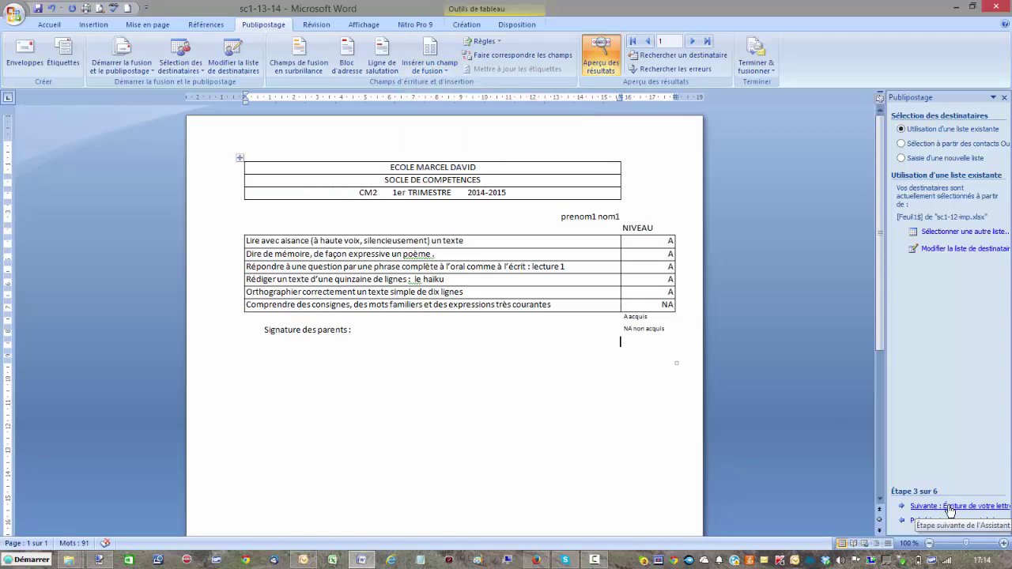
click(950, 507)
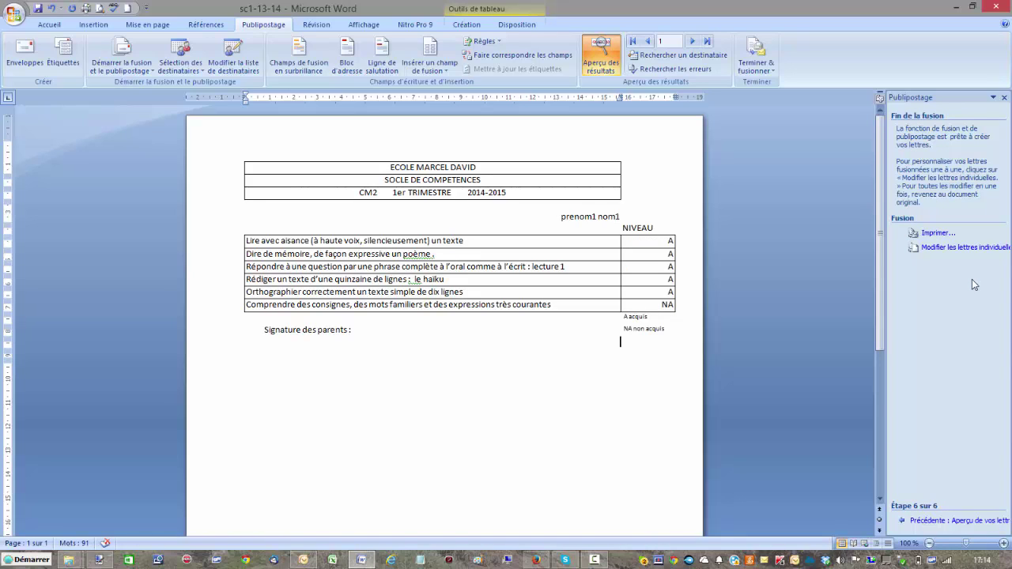
Step: Finish the merge by generating editable individual documents from the recipient list
click(751, 64)
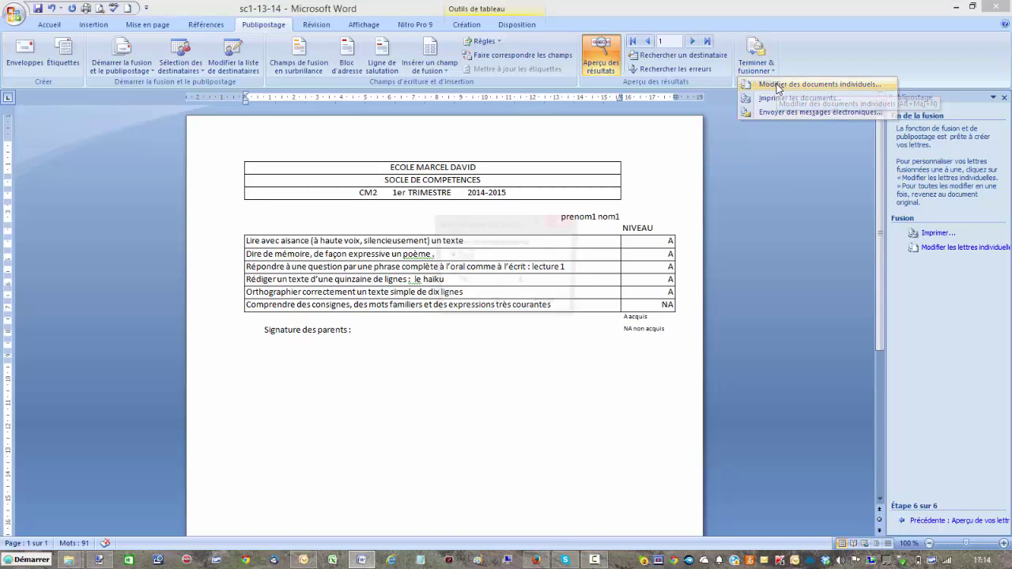
click(776, 84)
click(493, 305)
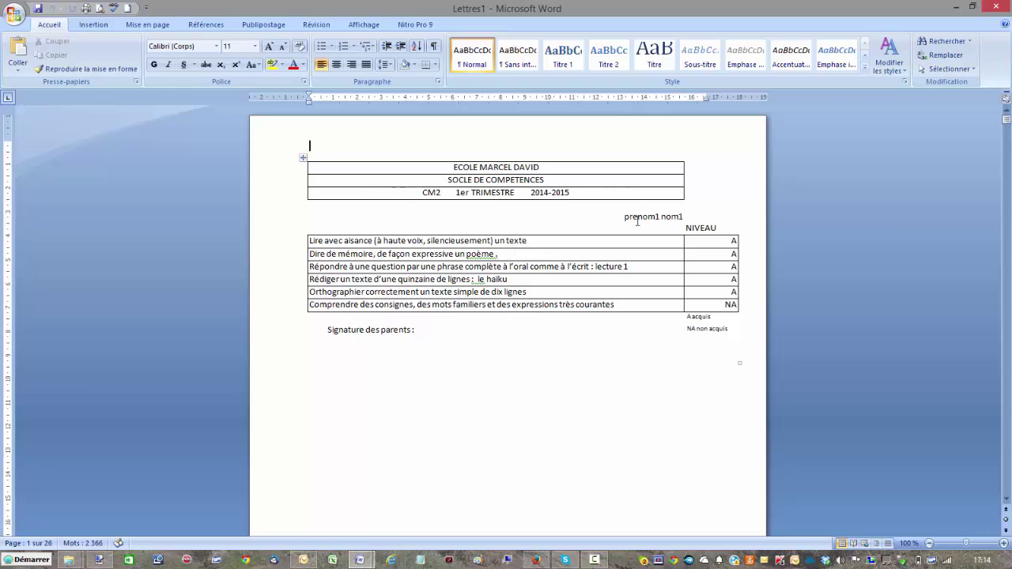
Step: Review the merged reports page by page, checking each pupil's name and skill levels
scroll(572, 372, down, 15)
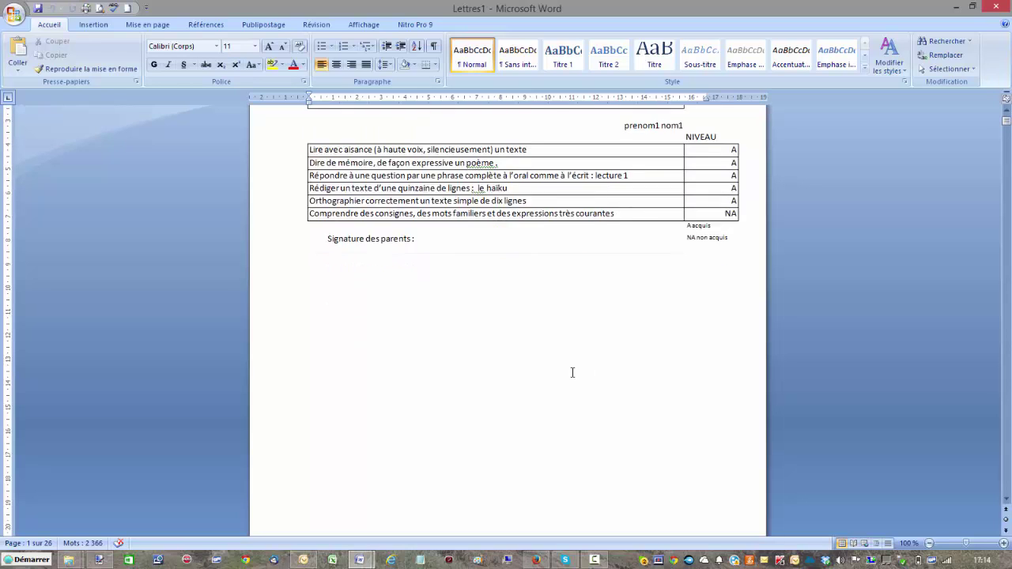
scroll(573, 373, down, 5)
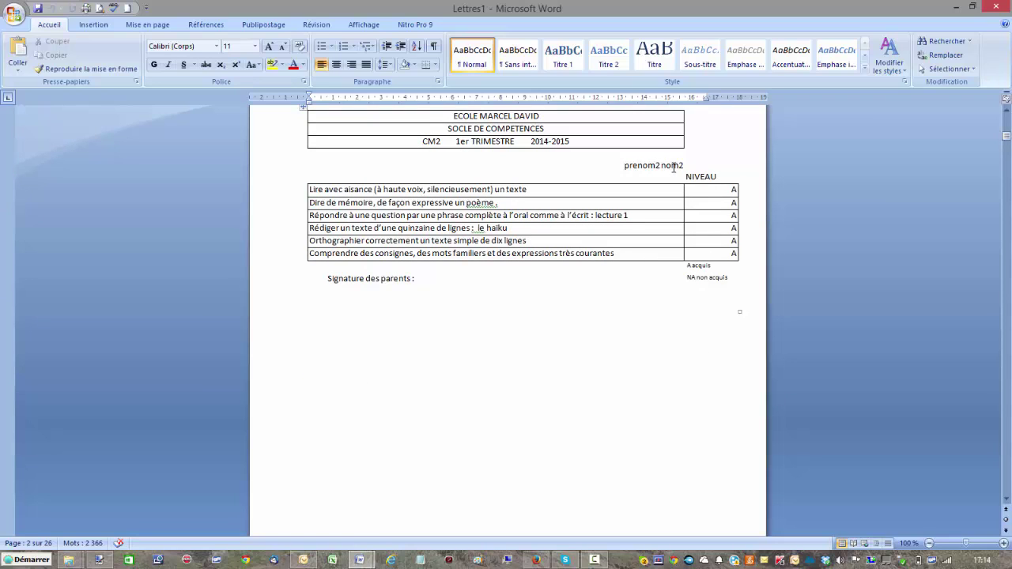
scroll(722, 301, down, 18)
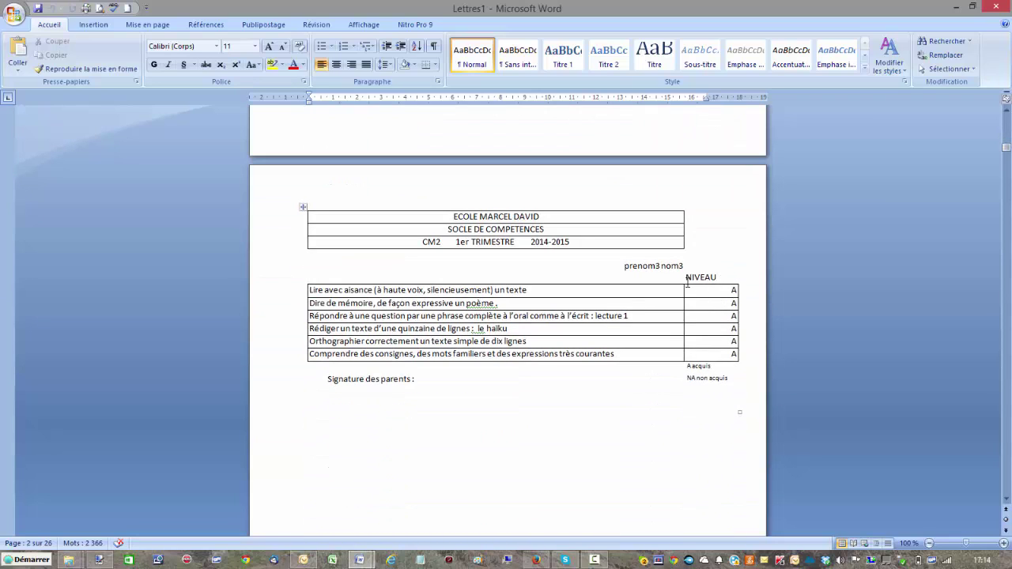
scroll(696, 301, down, 20)
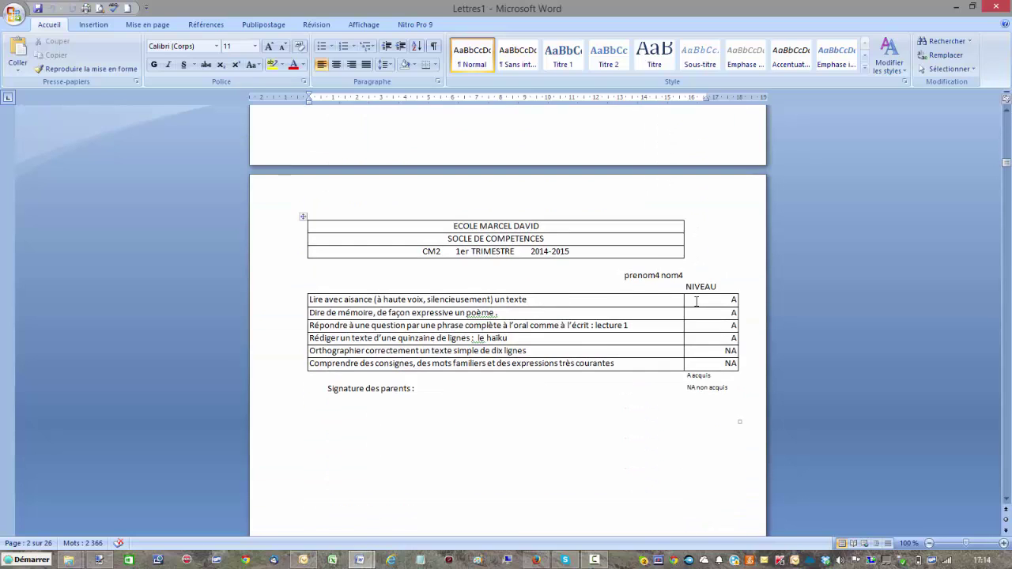
scroll(696, 301, down, 15)
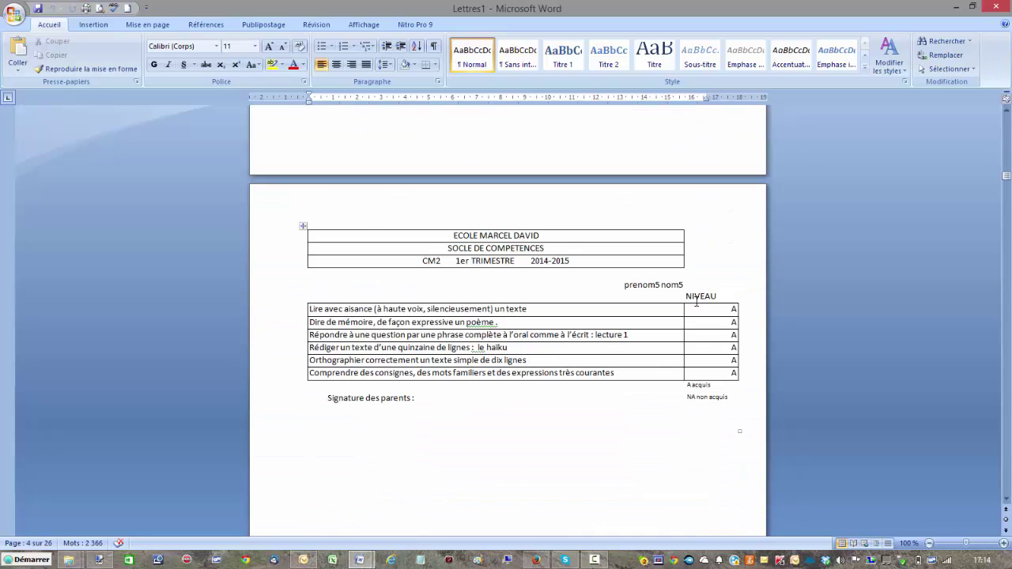